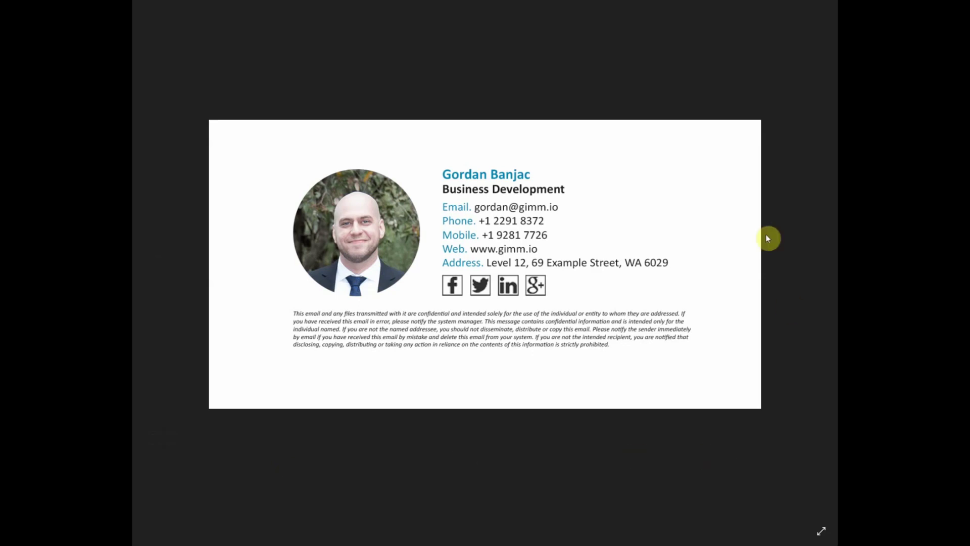
Create a new signature with the contact's display name and email address in the My Organization group.
left_click(468, 457)
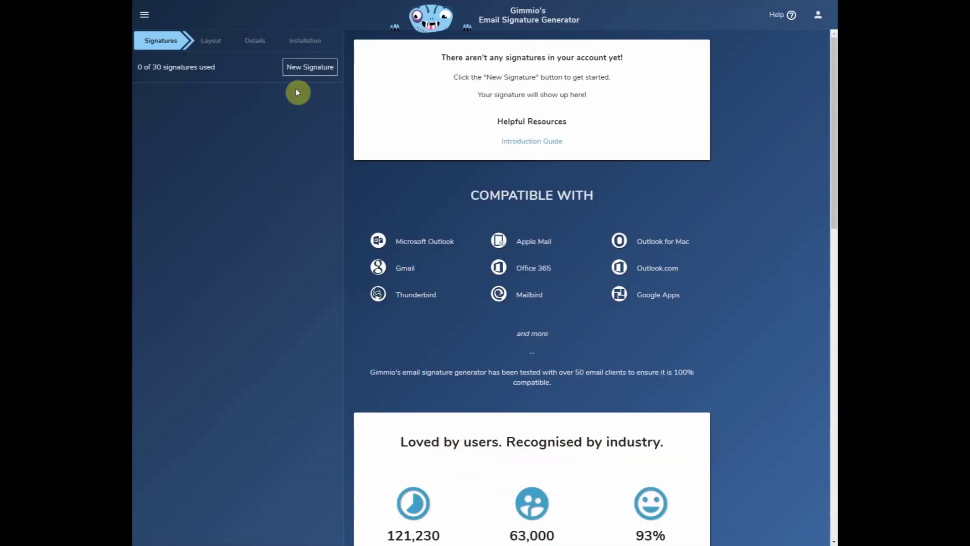
left_click(310, 67)
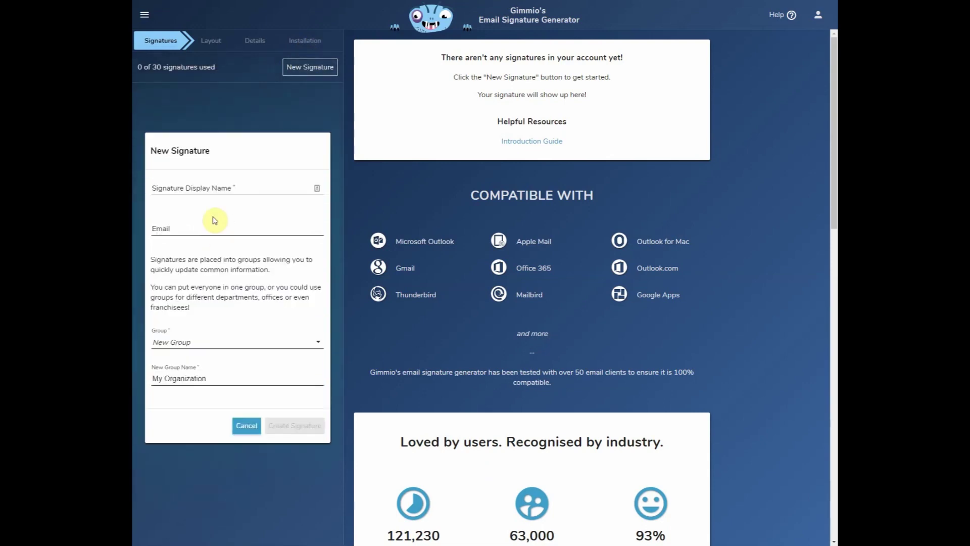
left_click(206, 188)
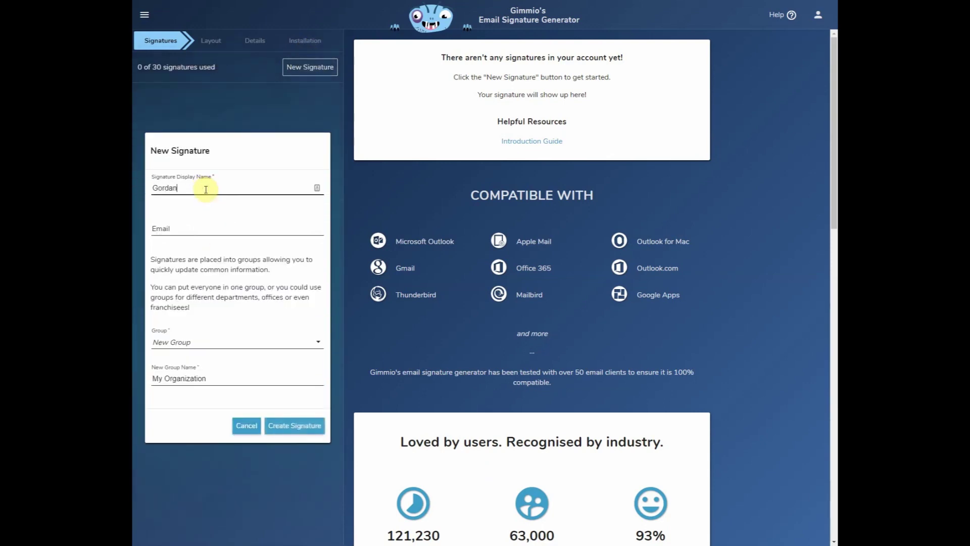
key("Tab")
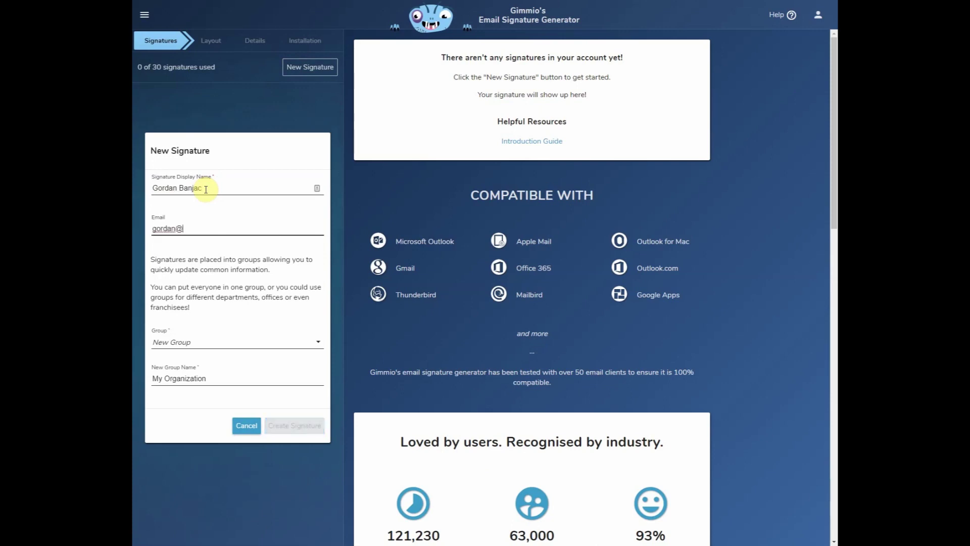
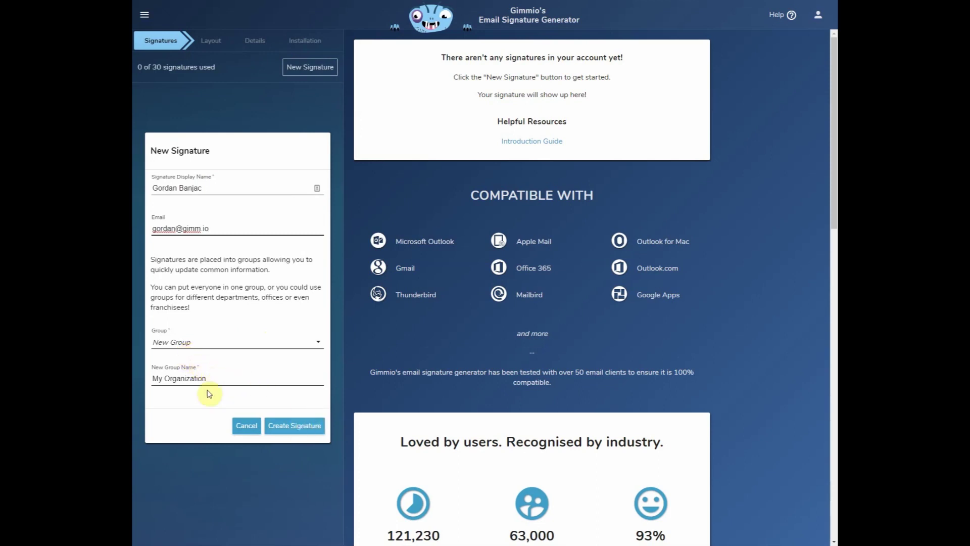
left_click(282, 425)
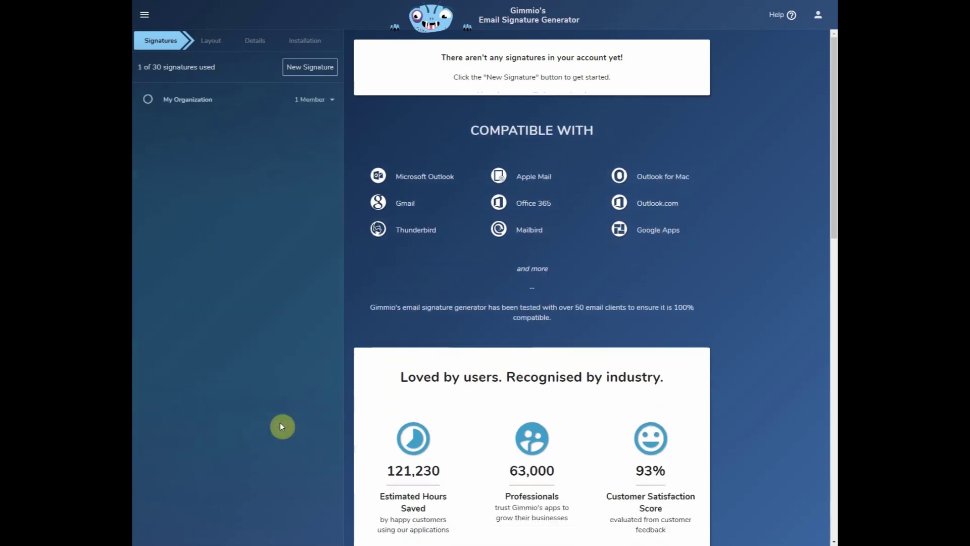
Preview the cartoon, Civil Construction and real-estate layouts, then apply the real-estate round-photo layout.
left_click(283, 146)
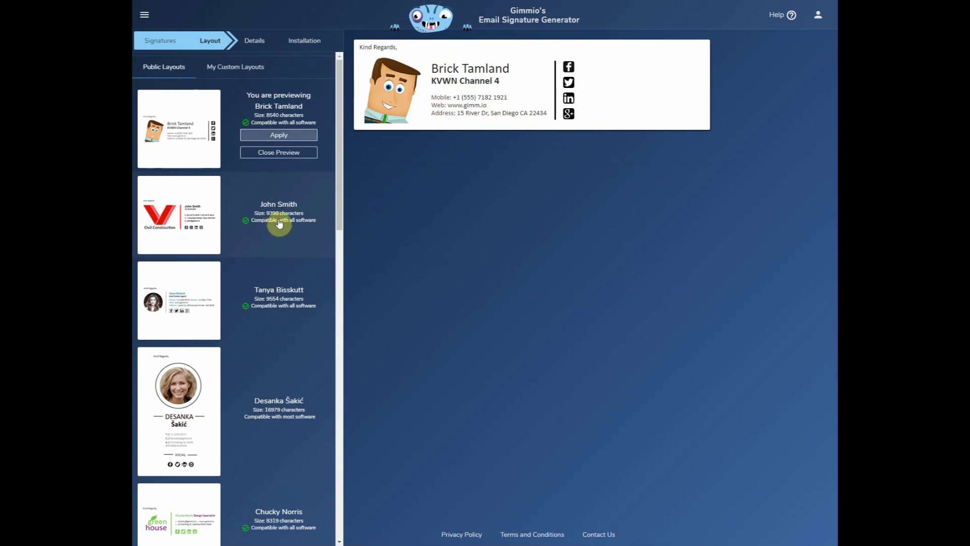
left_click(280, 224)
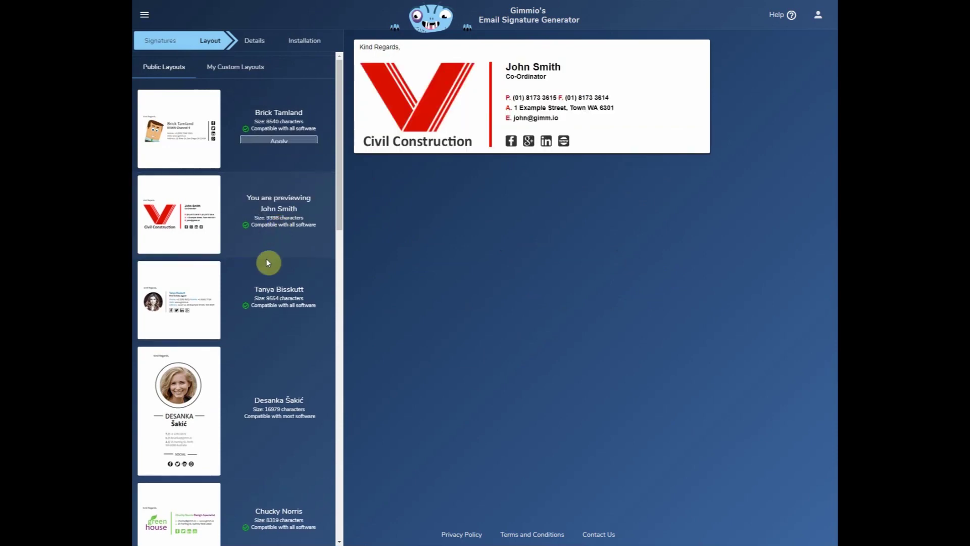
left_click(281, 297)
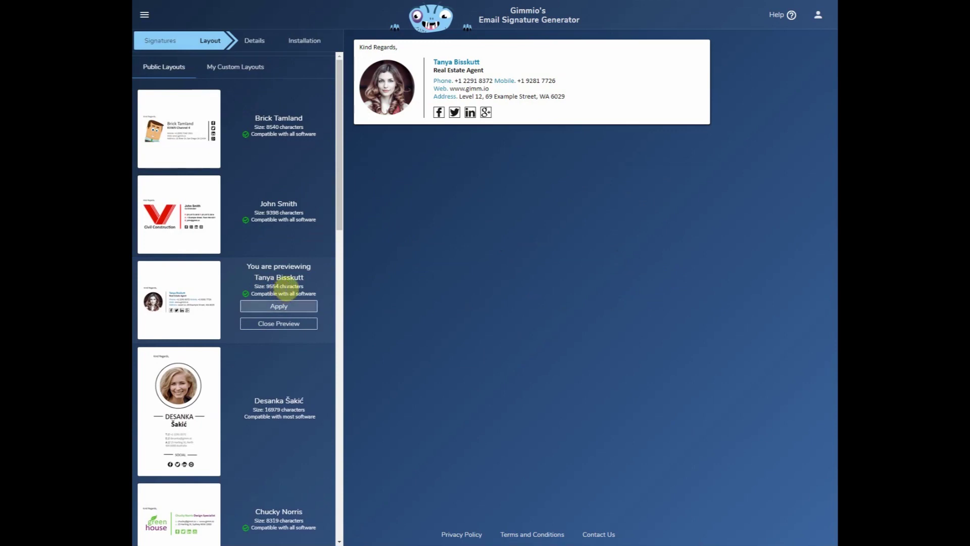
left_click(286, 305)
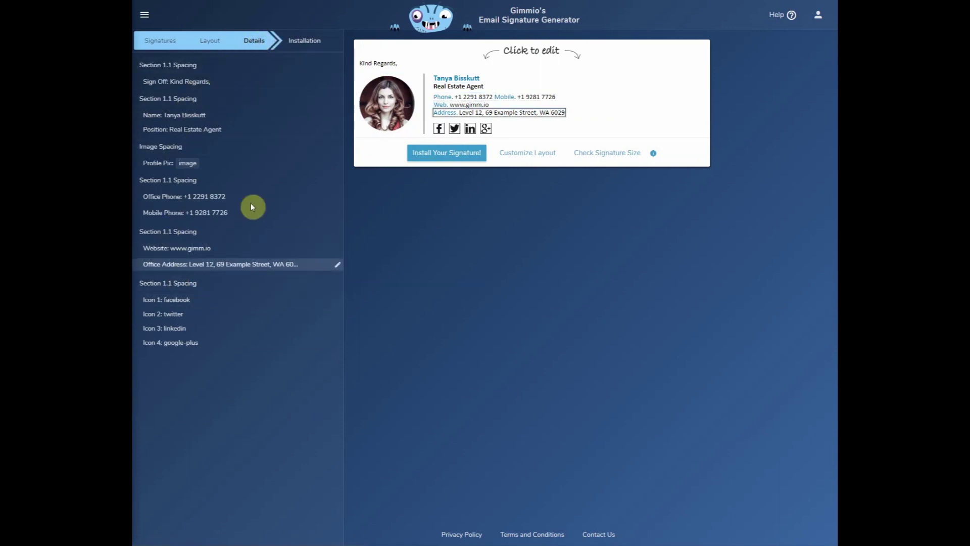
Add a new empty fields row at the bottom of the signature layout.
left_click(211, 44)
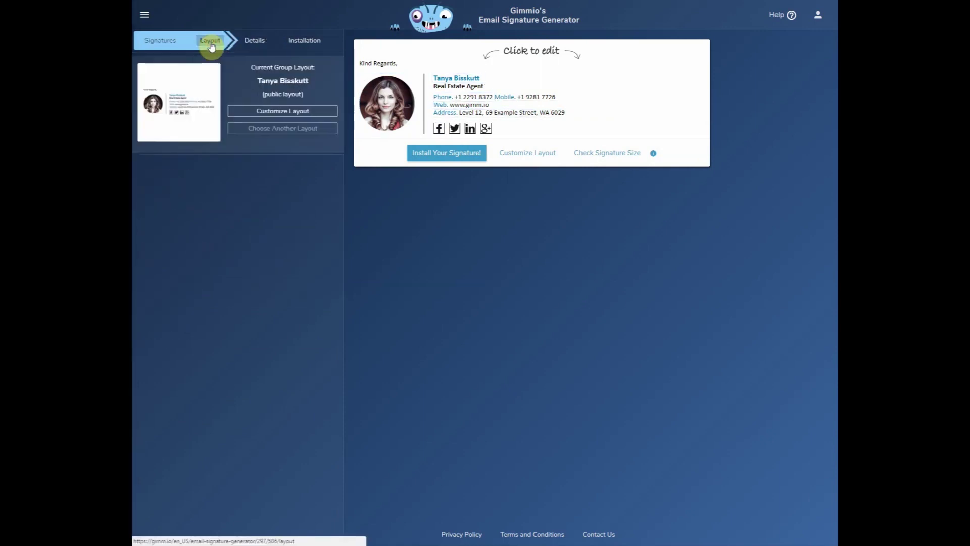
scroll(268, 255, "down", 2)
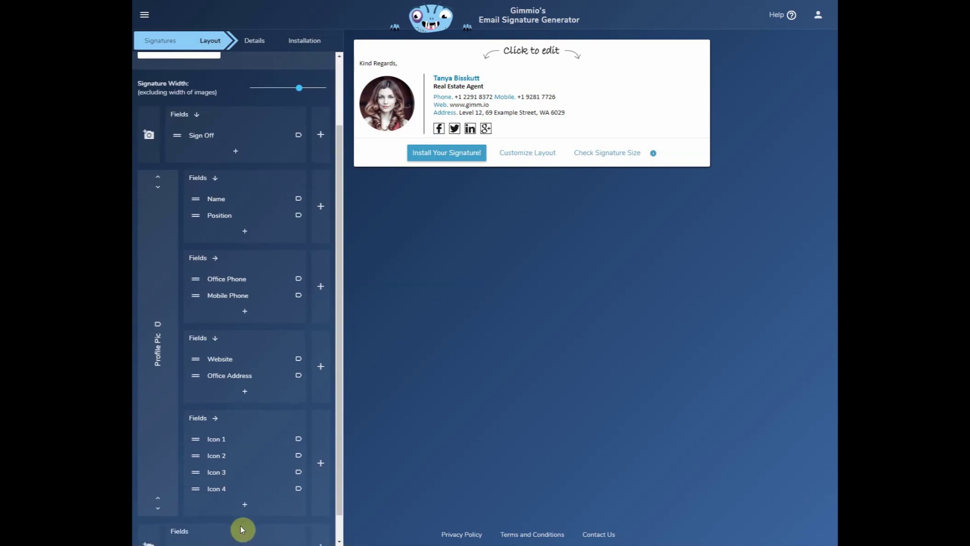
left_click(234, 531)
left_click(236, 531)
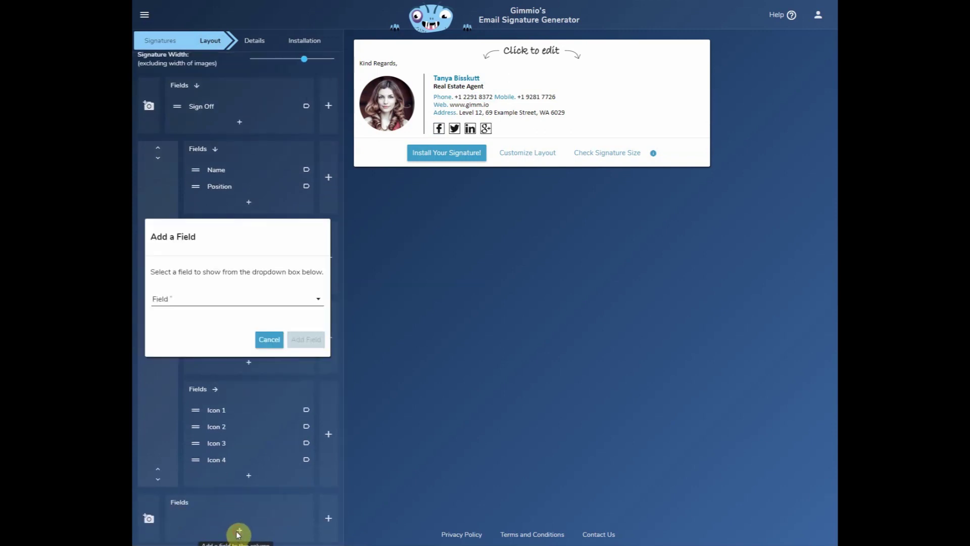
Create a custom text field labelled 'Disclaimer' in the new bottom row.
left_click(246, 302)
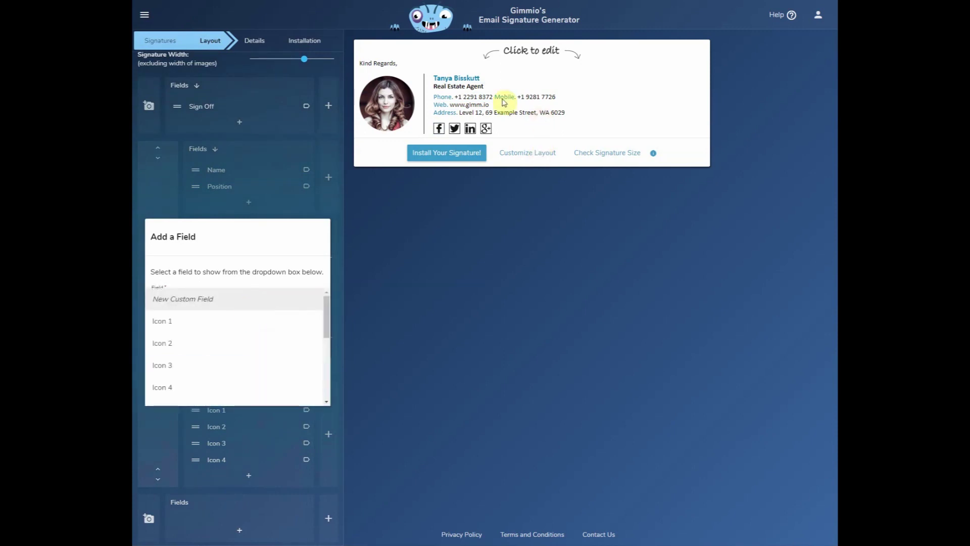
scroll(243, 323, "down", 1)
scroll(245, 320, "down", 2)
scroll(244, 309, "up", 3)
left_click(244, 301)
left_click(203, 276)
type("Disclaimer")
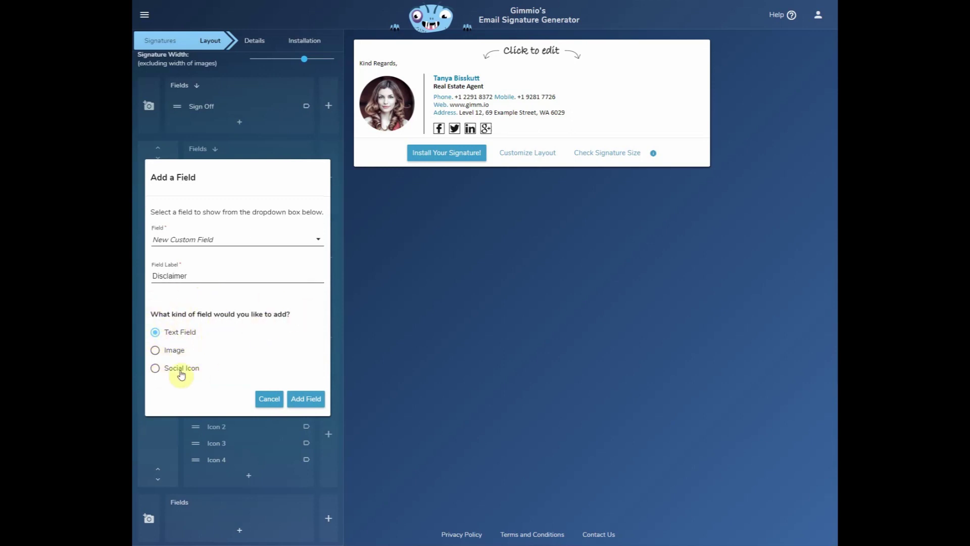
left_click(311, 401)
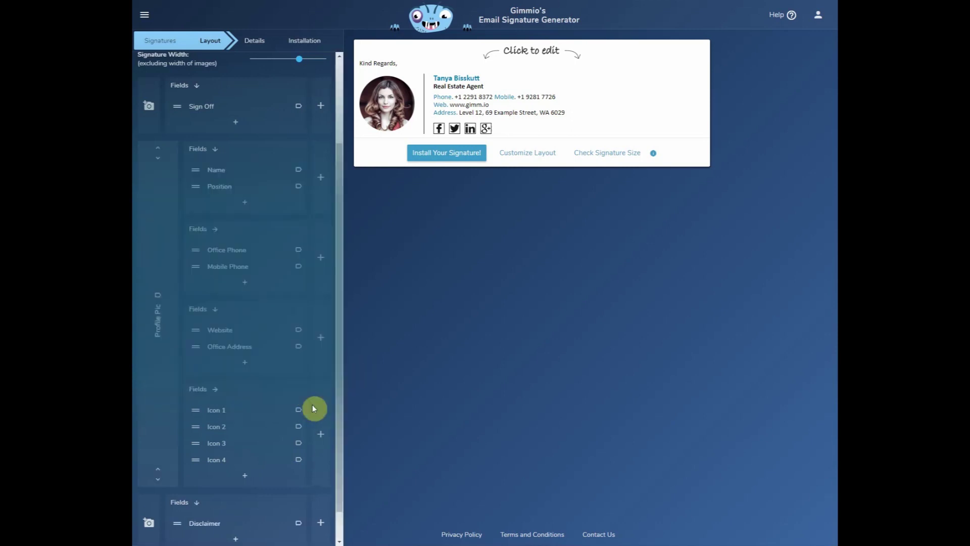
Add a custom text field labelled 'Email' to the phone numbers group.
left_click(246, 284)
left_click(228, 298)
left_click(227, 304)
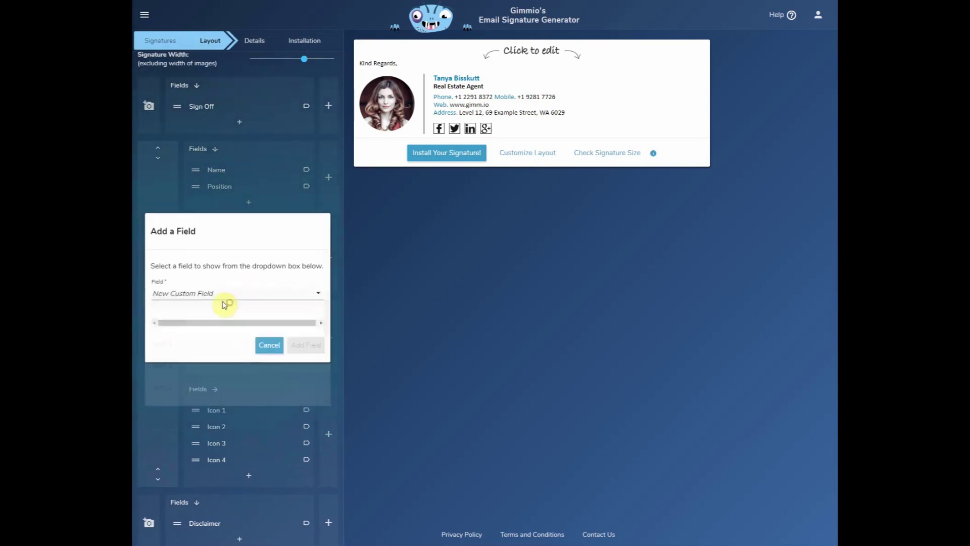
left_click(209, 272)
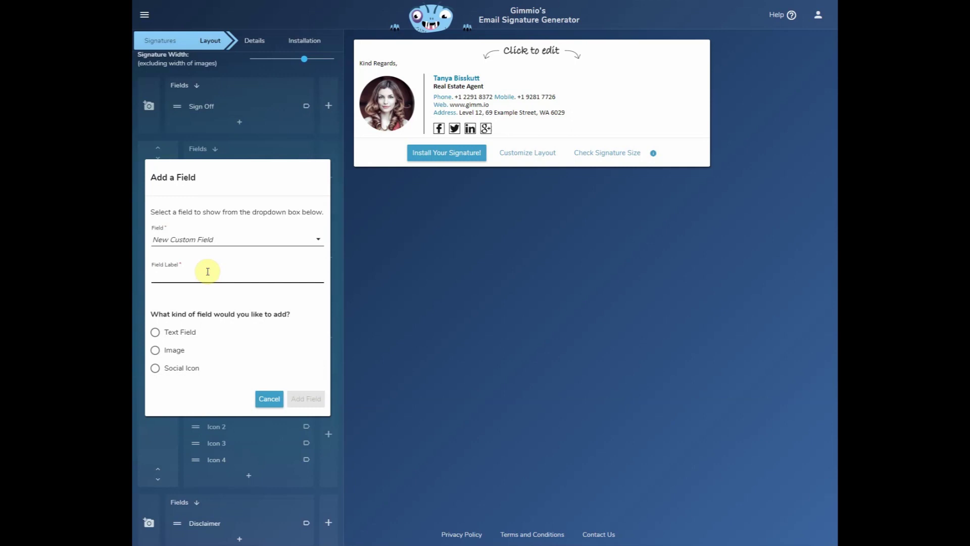
type("Email")
left_click(155, 332)
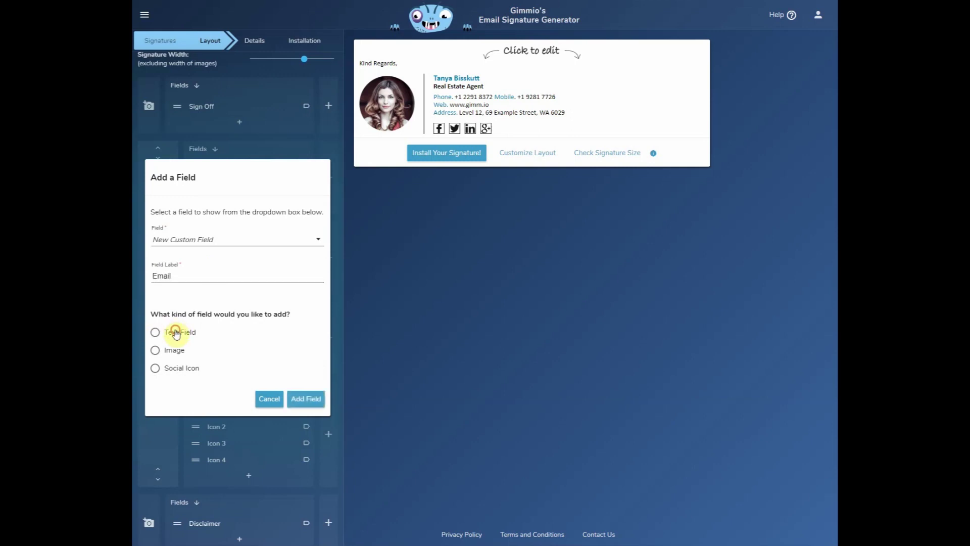
left_click(317, 403)
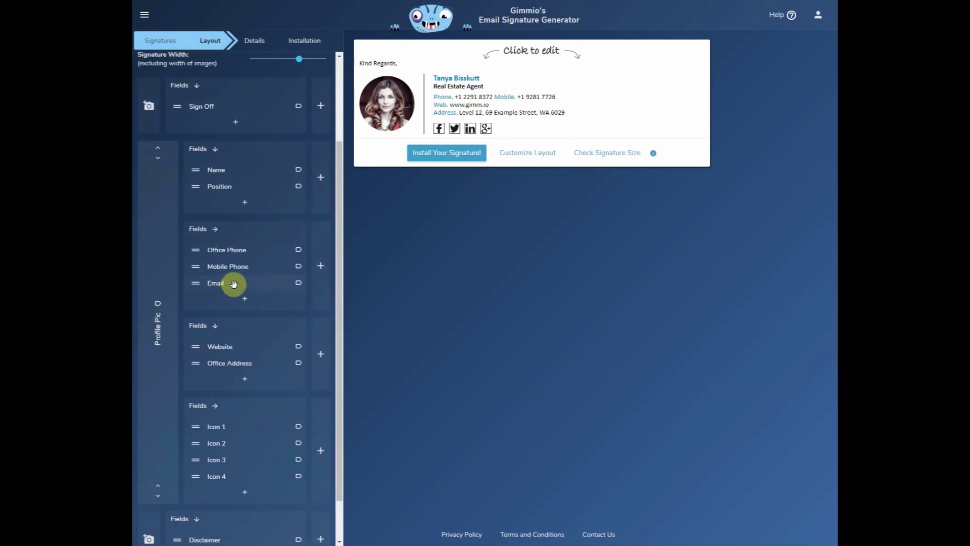
Move the Email field above Office Phone, enable its custom field tag, and shrink the photo area one row.
left_click_drag(234, 284, 242, 251)
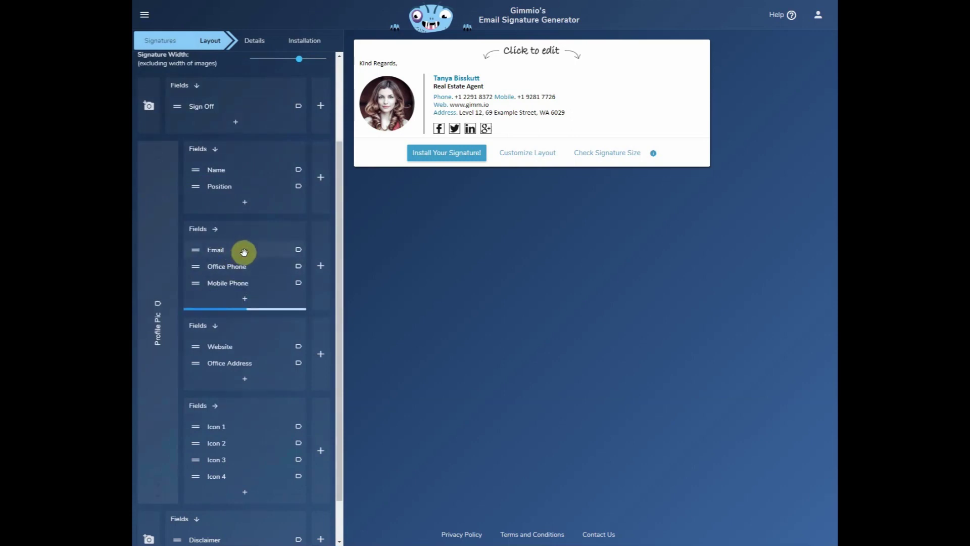
left_click(299, 253)
left_click(316, 317)
left_click(307, 348)
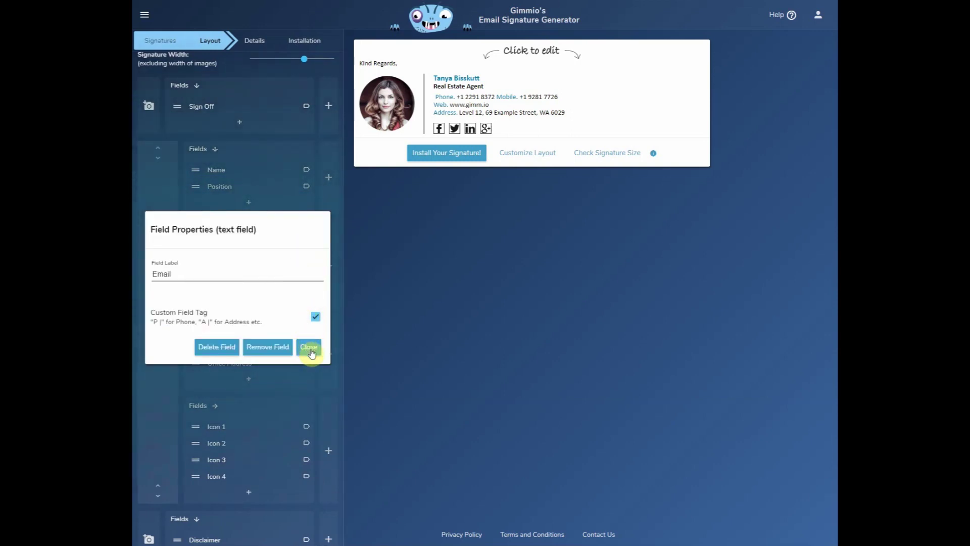
left_click(158, 159)
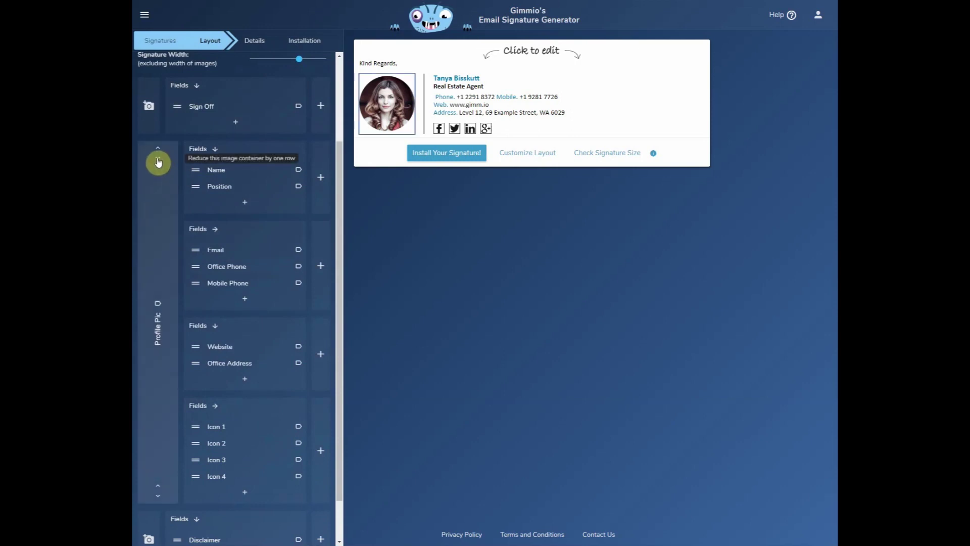
left_click(158, 161)
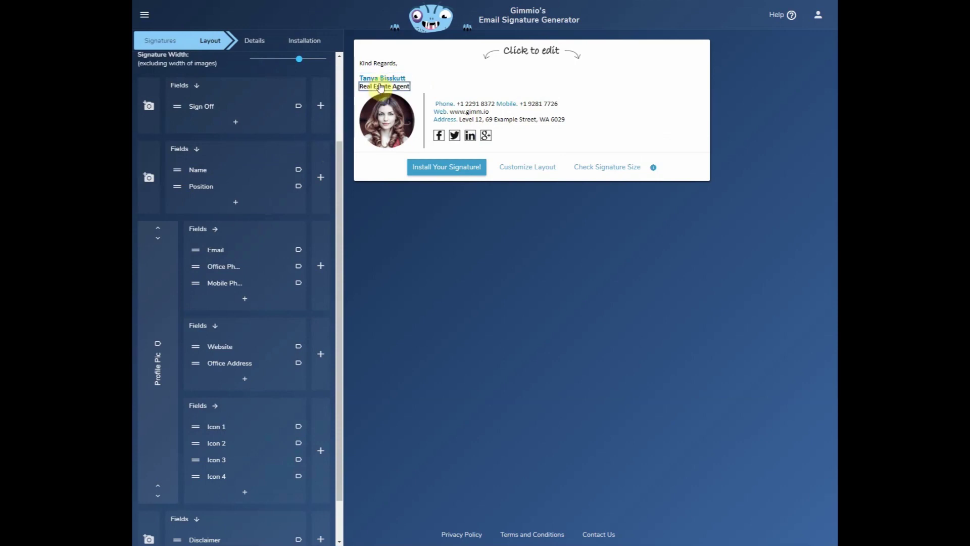
left_click(157, 228)
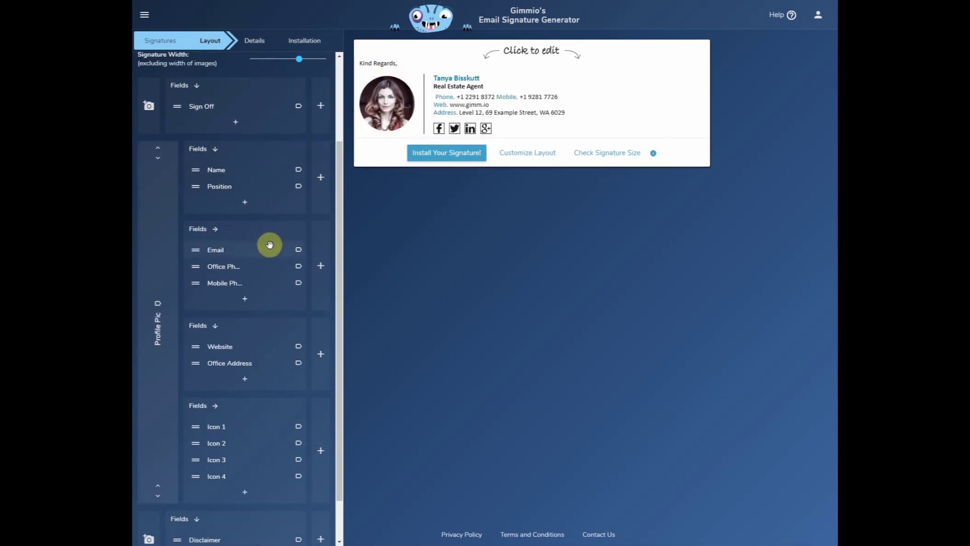
left_click(215, 230)
scroll(254, 375, "up", 3)
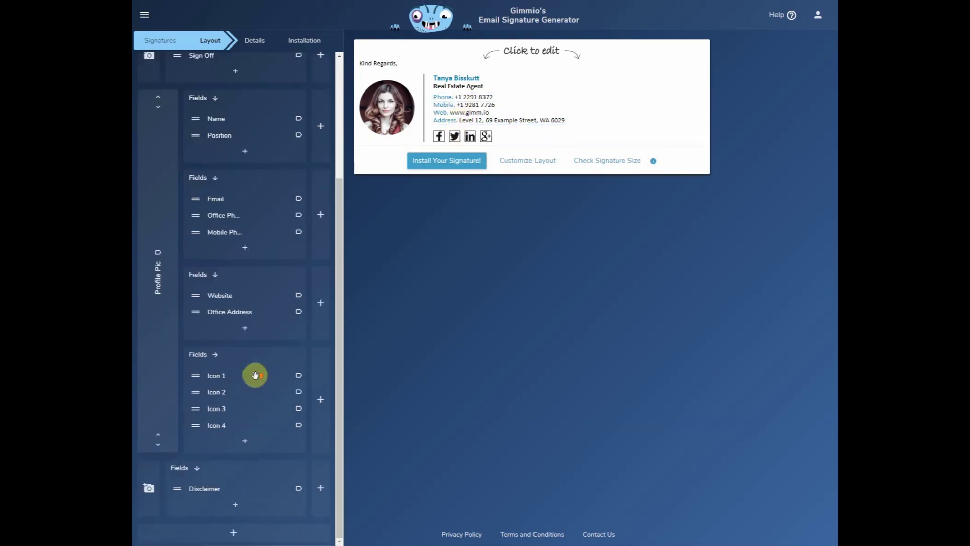
left_click(250, 43)
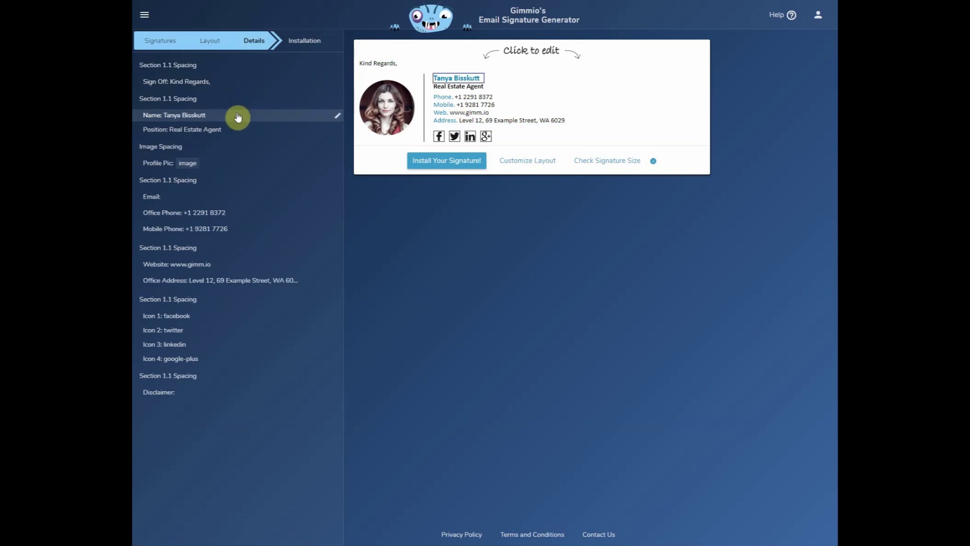
Replace the sample name with the contact's full name.
left_click(239, 116)
left_click(199, 159)
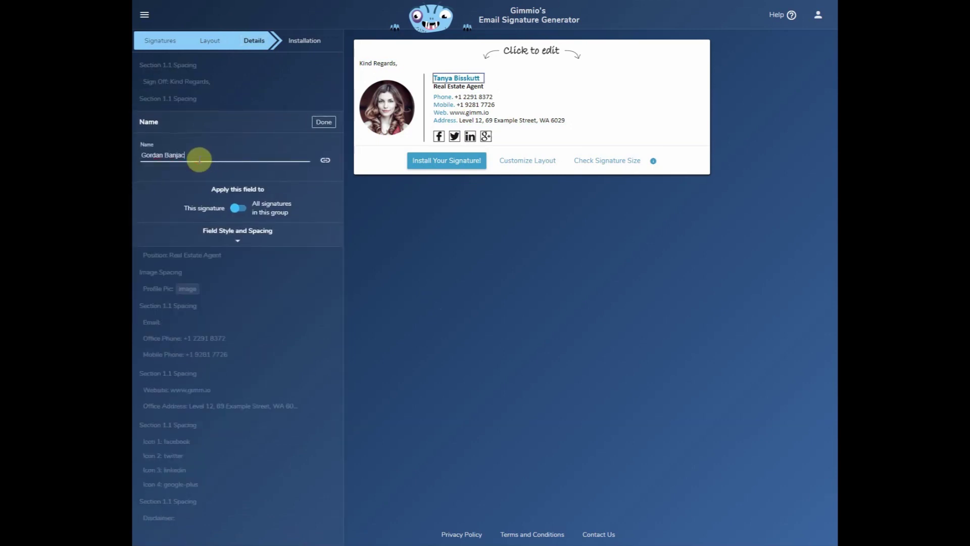
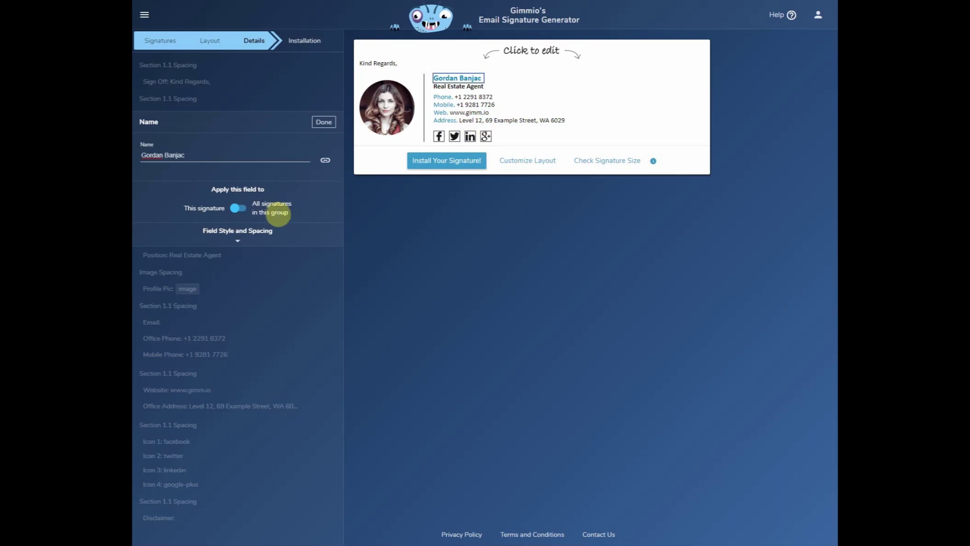
left_click(326, 124)
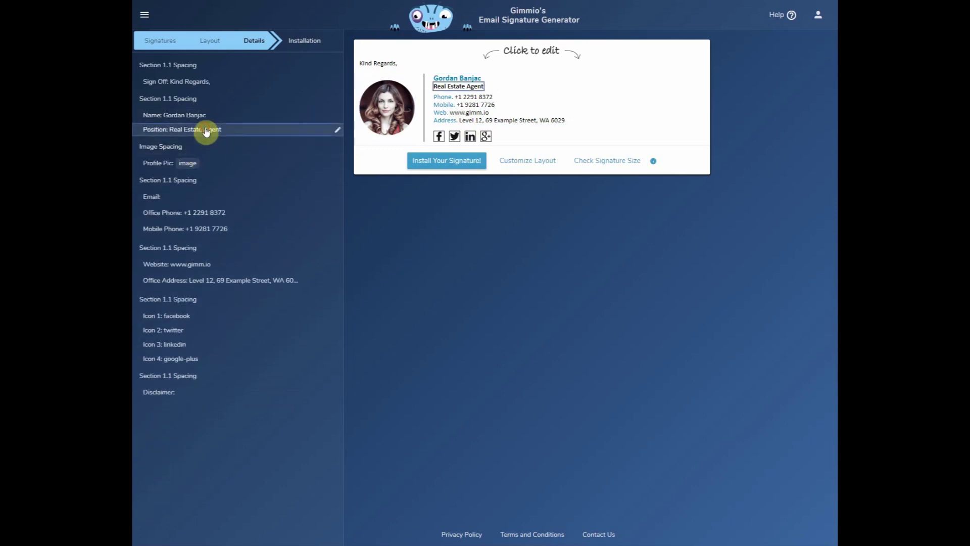
Change the position to 'Business Development'.
left_click(212, 133)
left_click(207, 168)
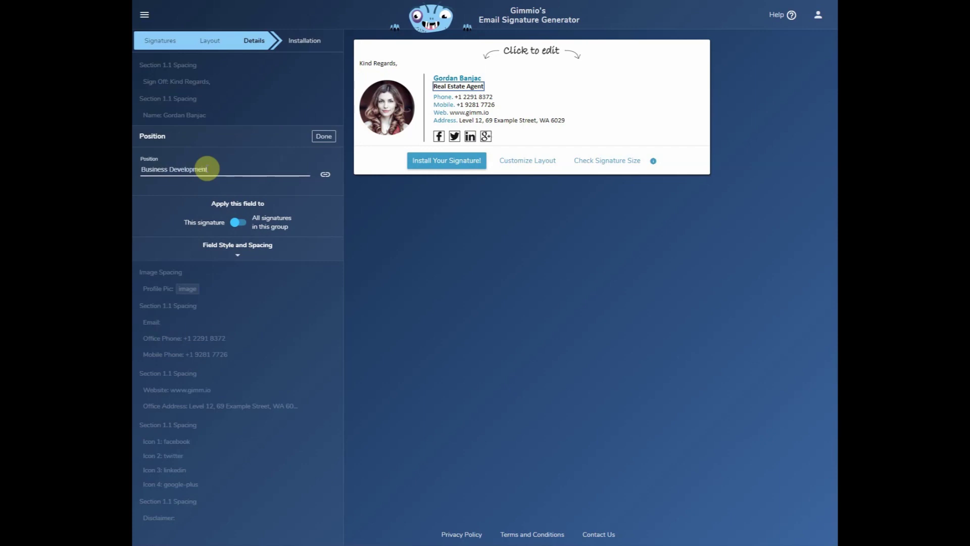
left_click(323, 137)
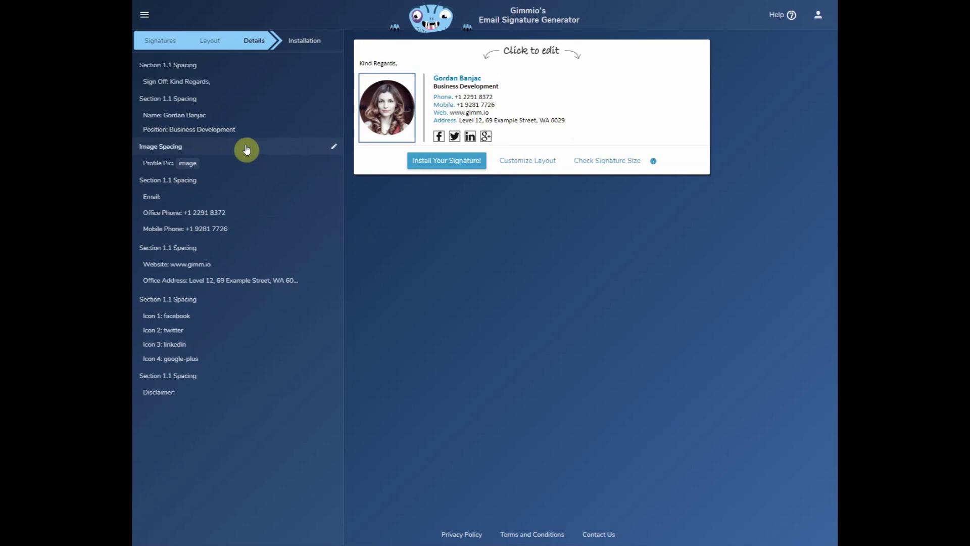
left_click(394, 108)
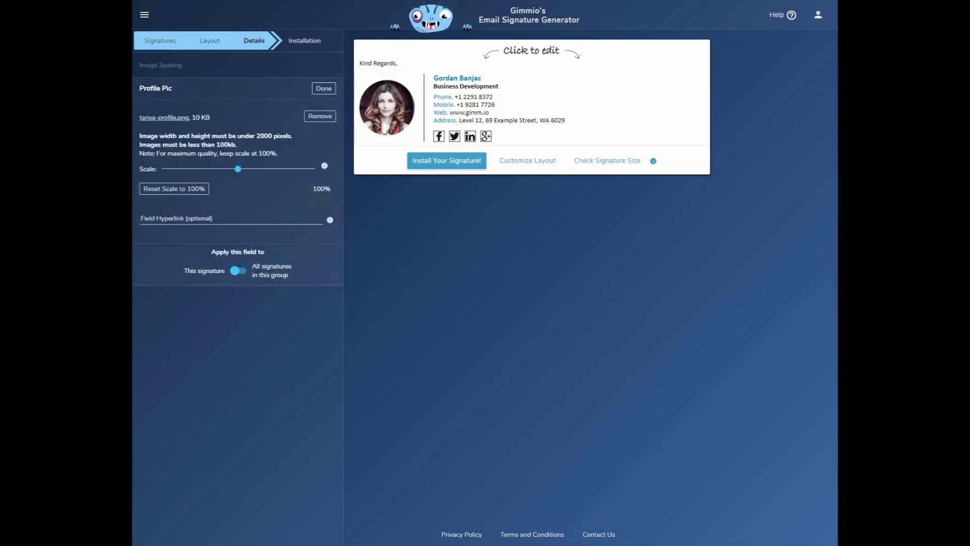
Replace the sample profile photo with the headshot loaded from a local file.
left_click(320, 116)
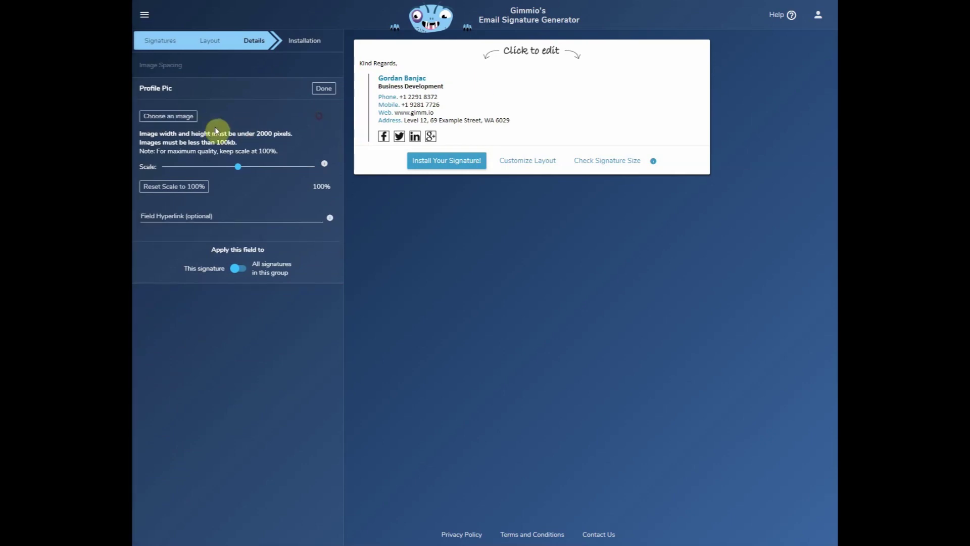
left_click(178, 121)
left_click(533, 300)
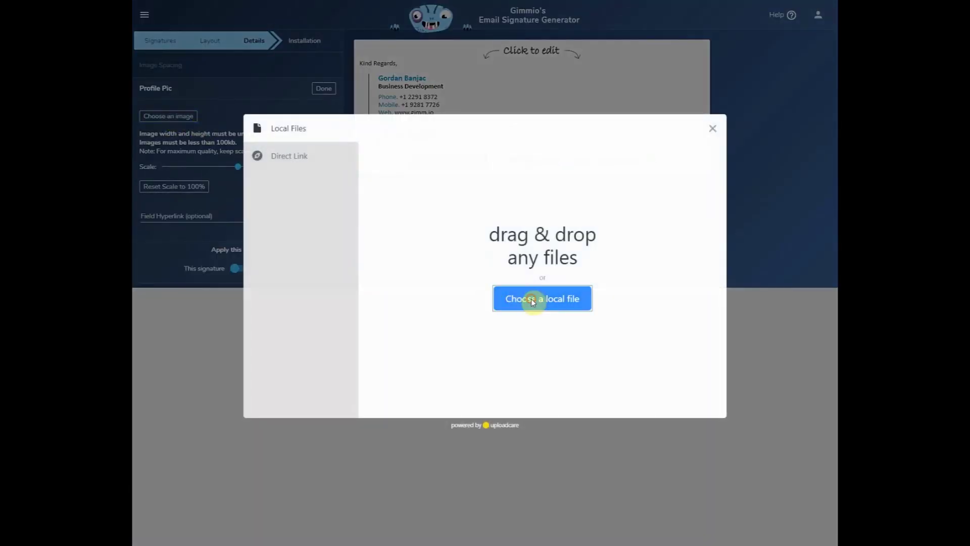
left_click(240, 32)
left_click(603, 360)
left_click_drag(601, 316, 600, 315)
left_click(693, 397)
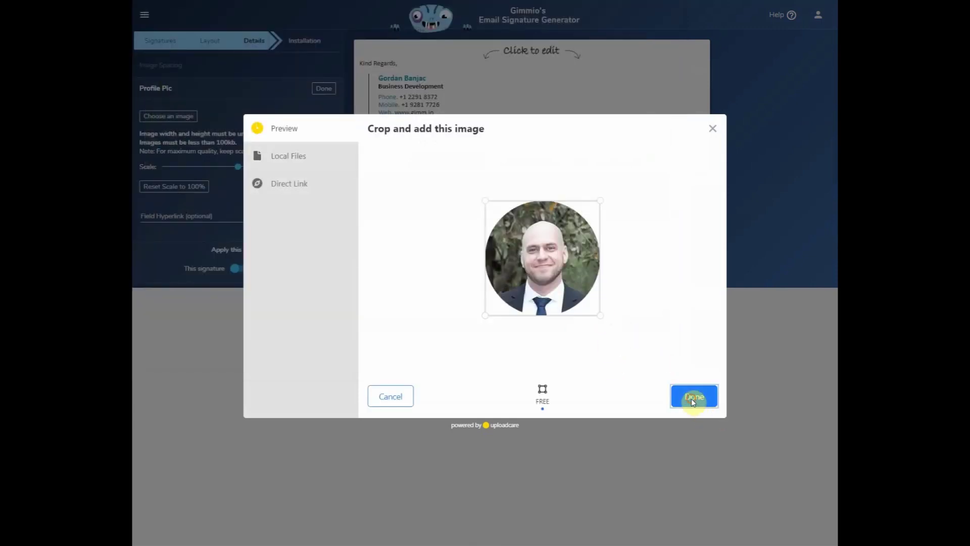
Scale the new profile photo to 69% and confirm it.
left_click(218, 170)
left_click_drag(218, 170, 211, 171)
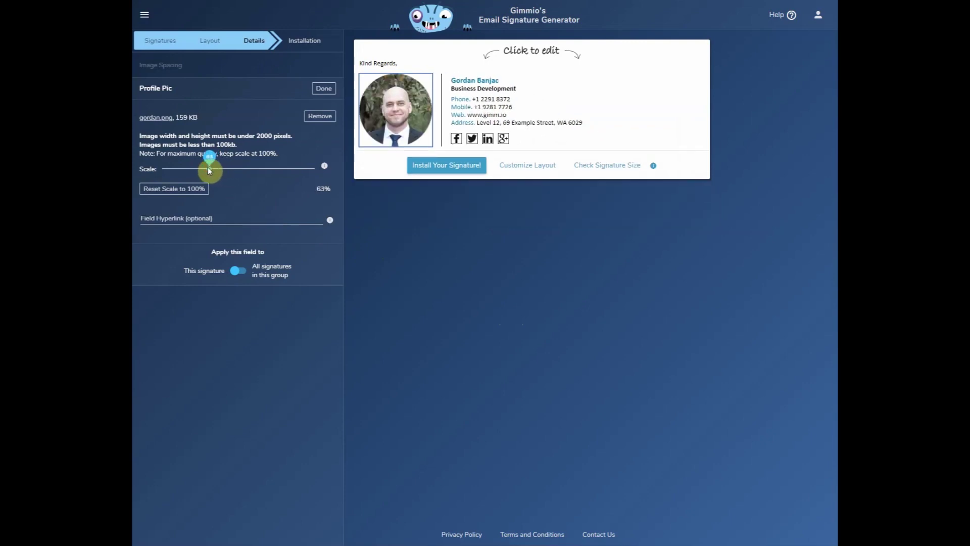
left_click_drag(208, 170, 214, 170)
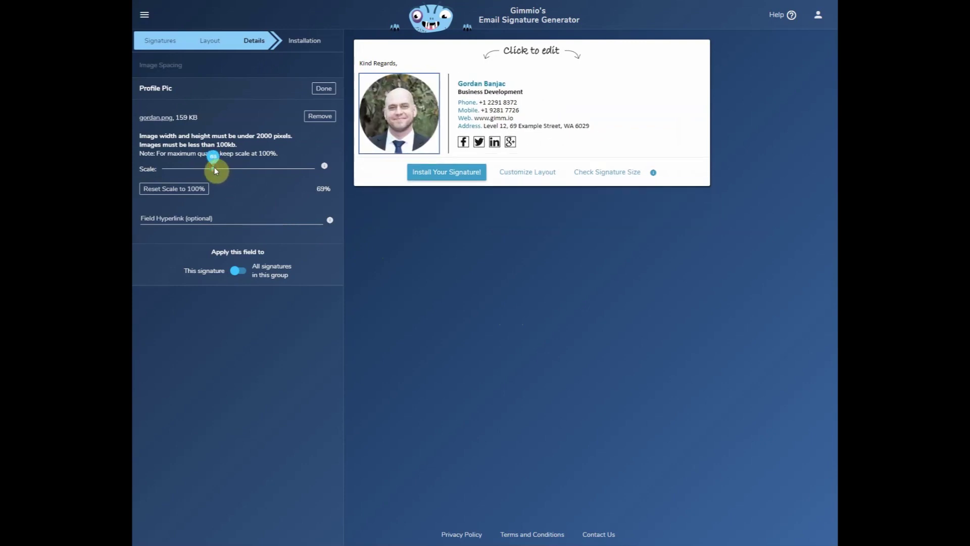
left_click(322, 89)
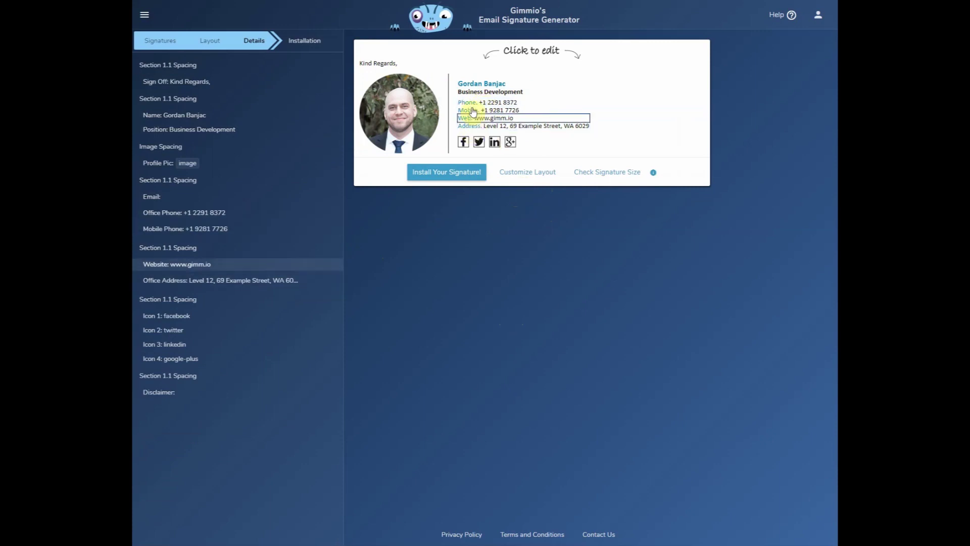
Enter the contact's email address with an 'Email.' tag, applied to this signature only.
left_click(163, 201)
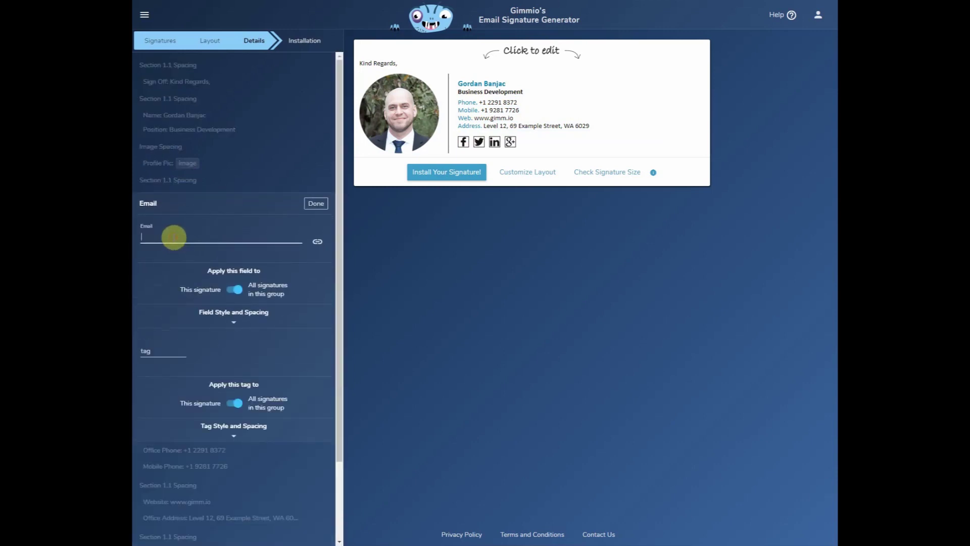
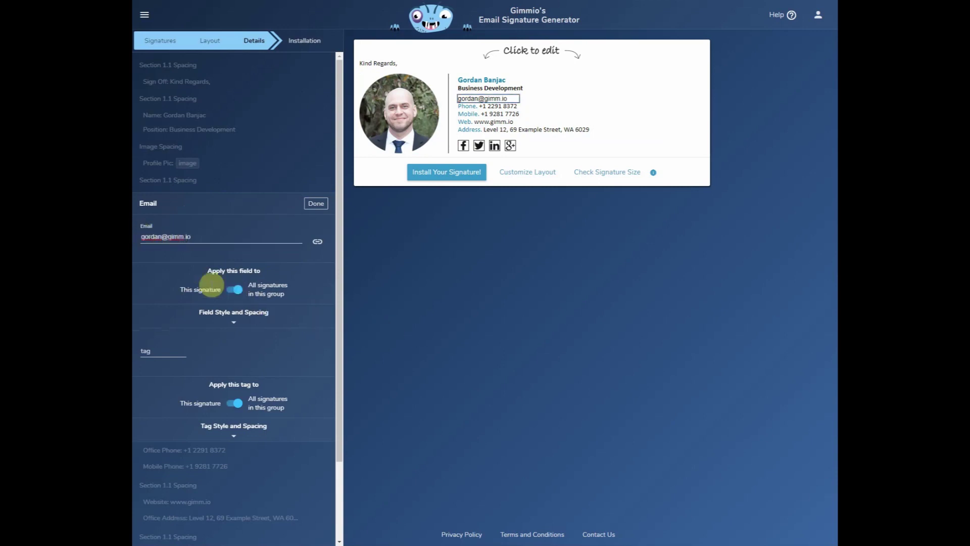
left_click(230, 290)
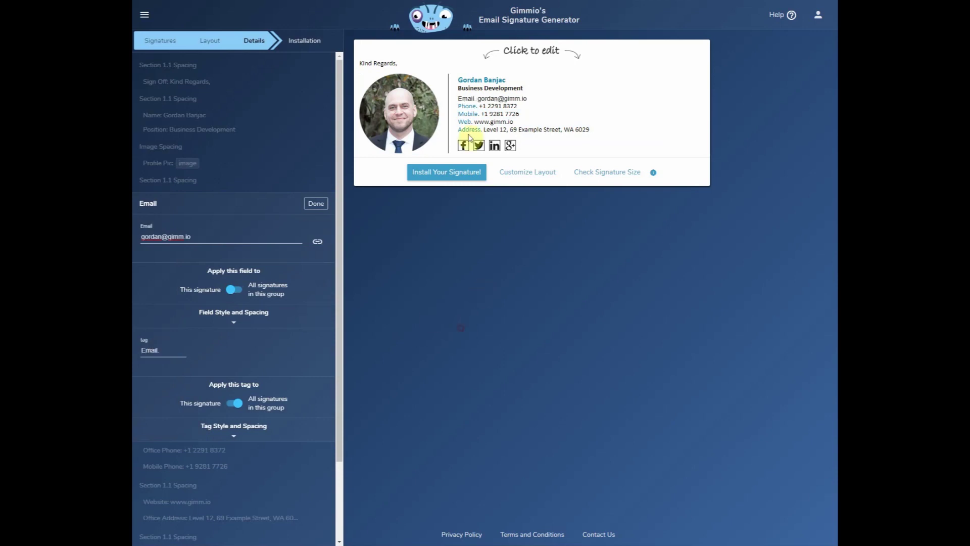
left_click(469, 110)
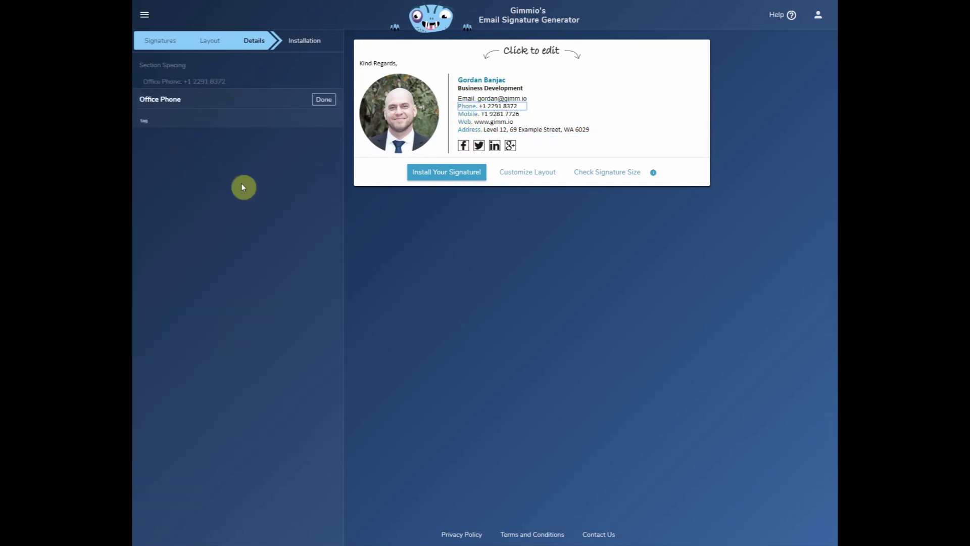
Copy the Office Phone label's colour code #008bb8.
left_click(244, 320)
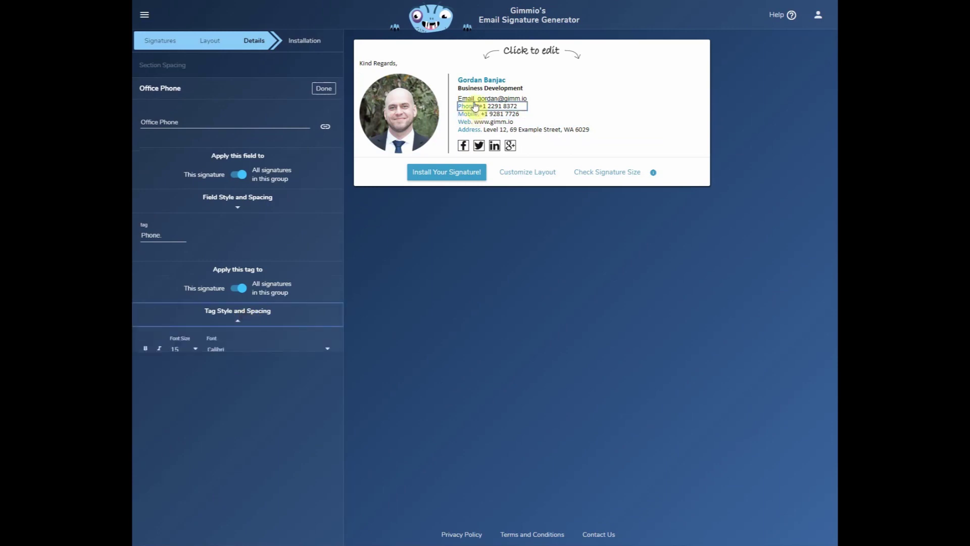
left_click_drag(198, 378, 150, 386)
key("ctrl+c")
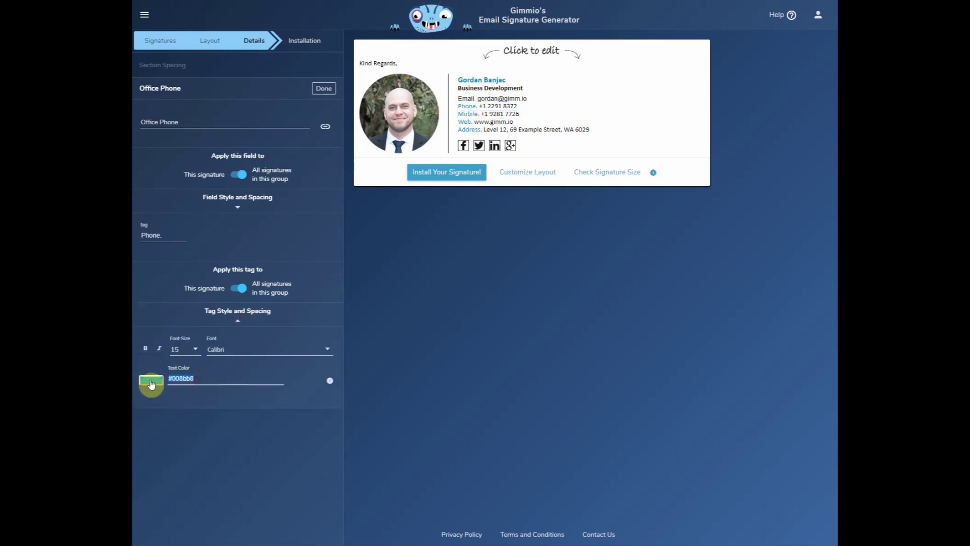
left_click(324, 89)
Style the Email label at size 15 in Calibri, coloured with the copied blue #008bb8.
left_click(470, 101)
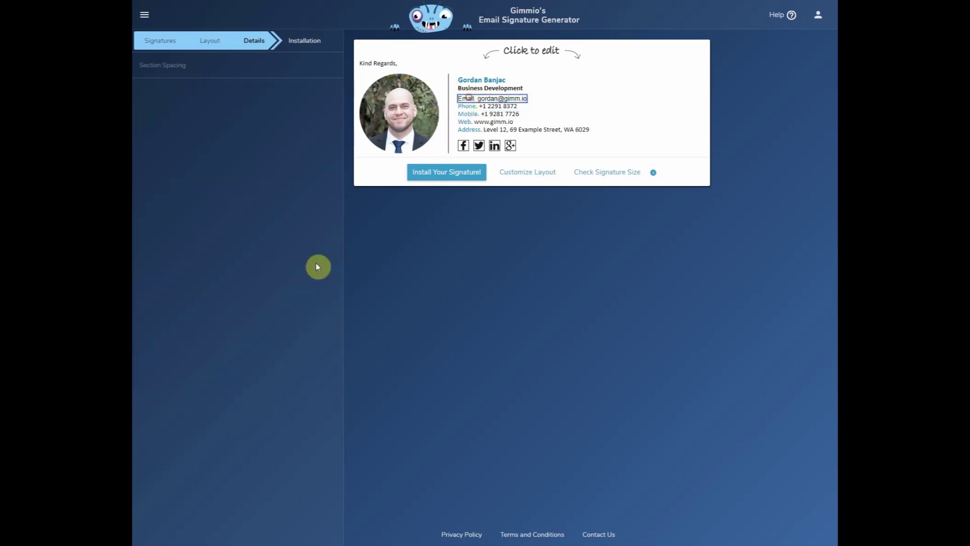
left_click(239, 316)
left_click(191, 347)
left_click(194, 369)
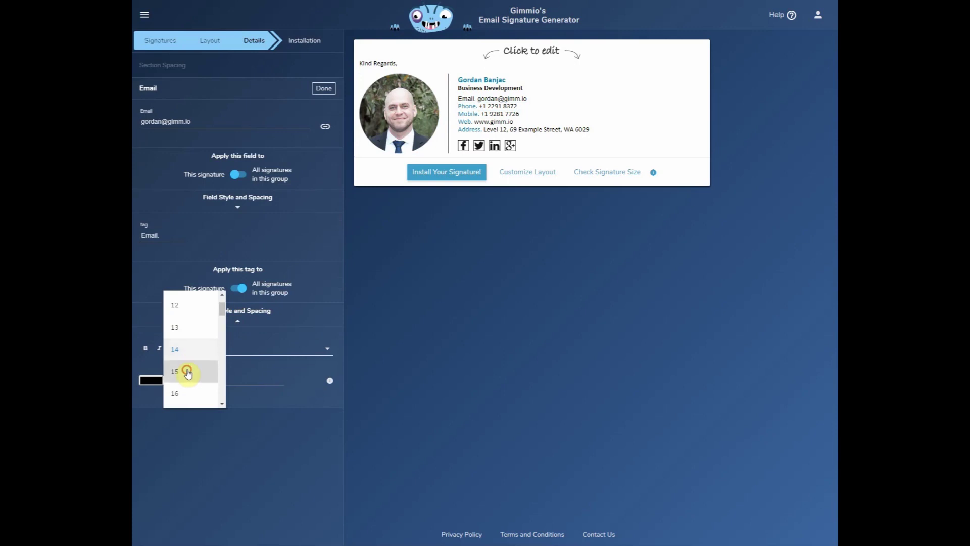
left_click(249, 350)
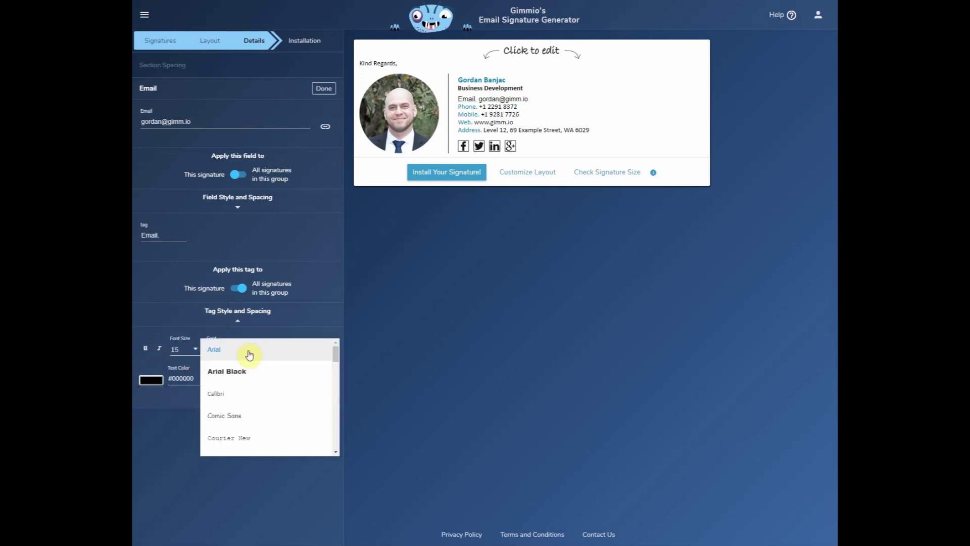
left_click(238, 394)
left_click(206, 379)
key("ctrl+a")
key("ctrl+v")
left_click(455, 383)
left_click(324, 89)
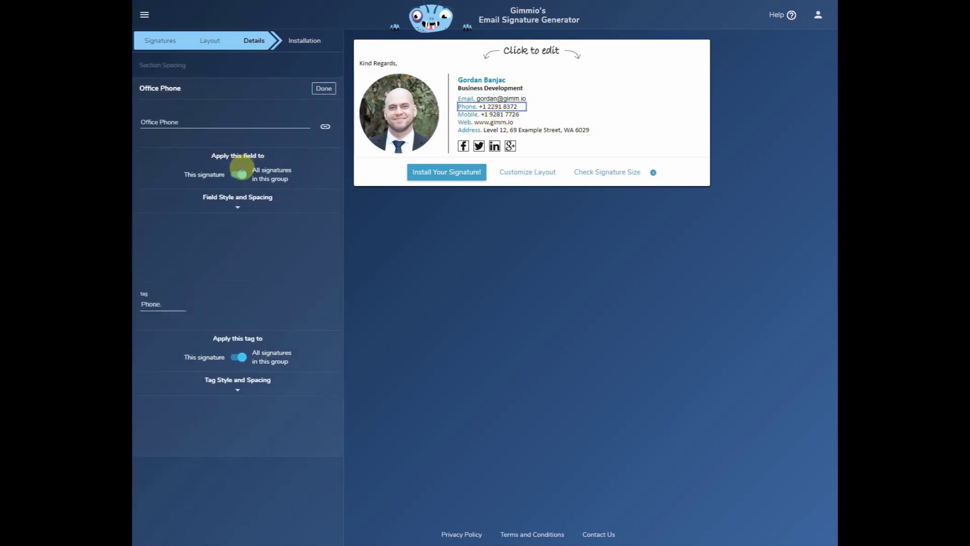
Set the email line's own text to size 15 Calibri.
left_click(236, 203)
left_click(322, 90)
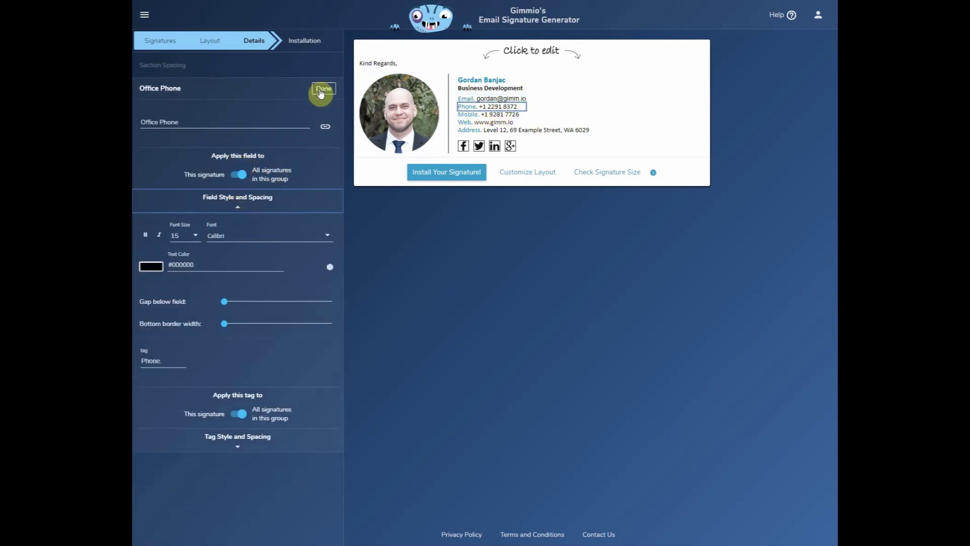
left_click(492, 99)
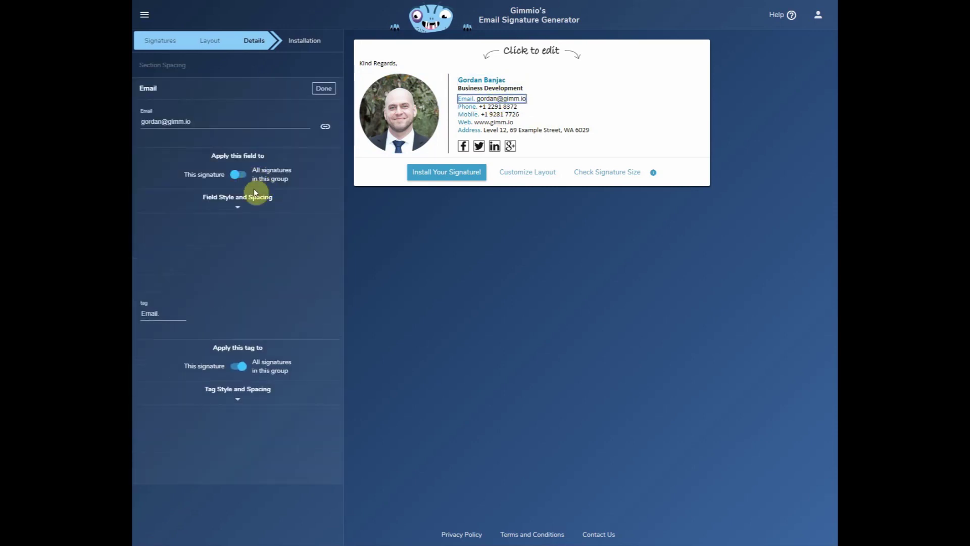
left_click(237, 203)
left_click(196, 239)
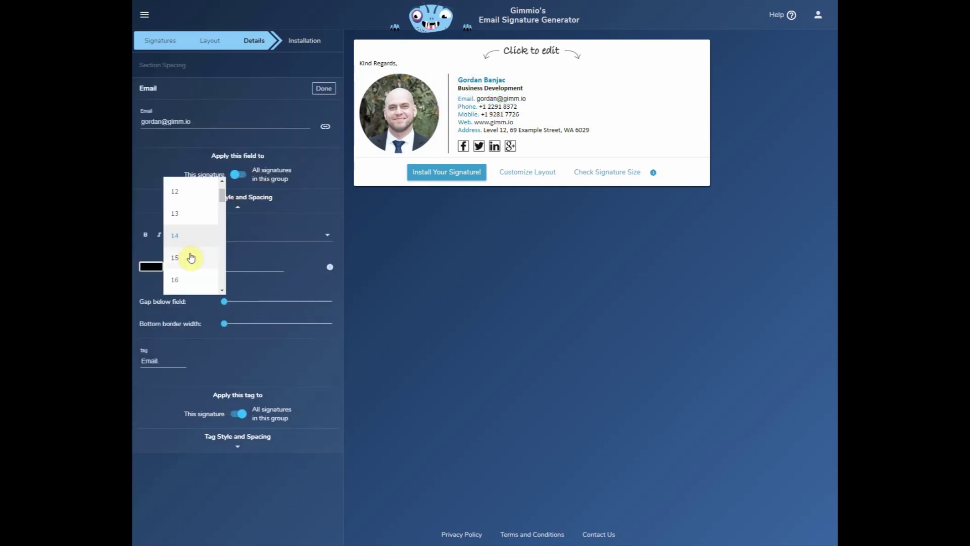
left_click(210, 252)
left_click(245, 241)
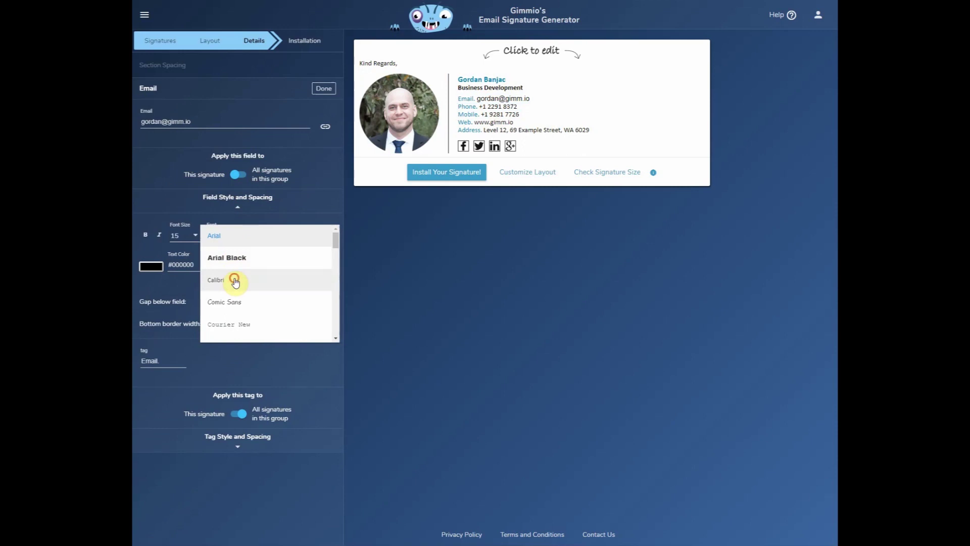
left_click(233, 279)
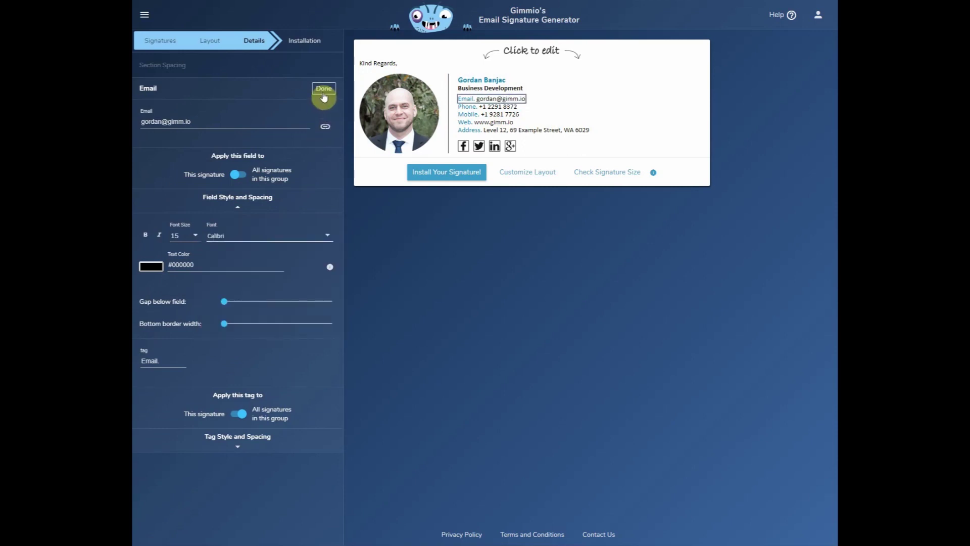
left_click(324, 95)
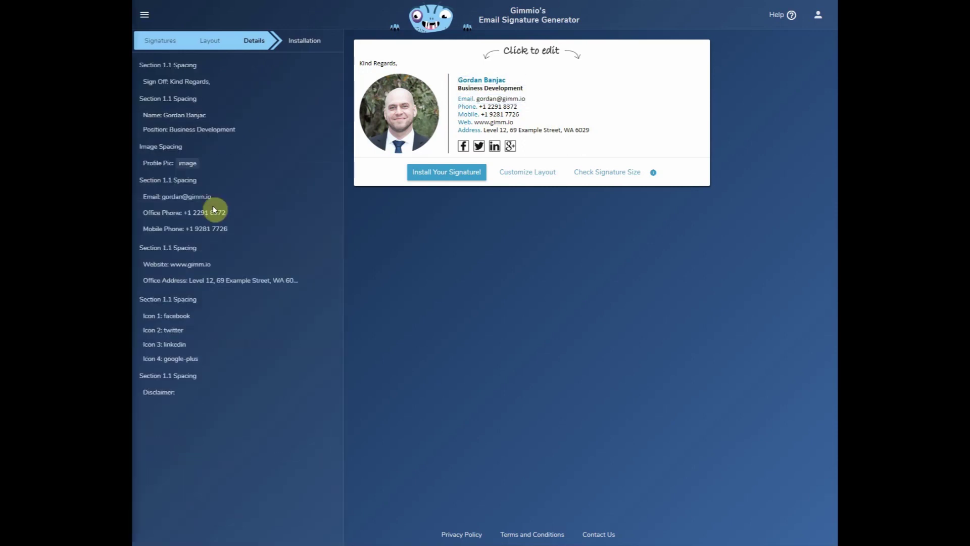
left_click(181, 398)
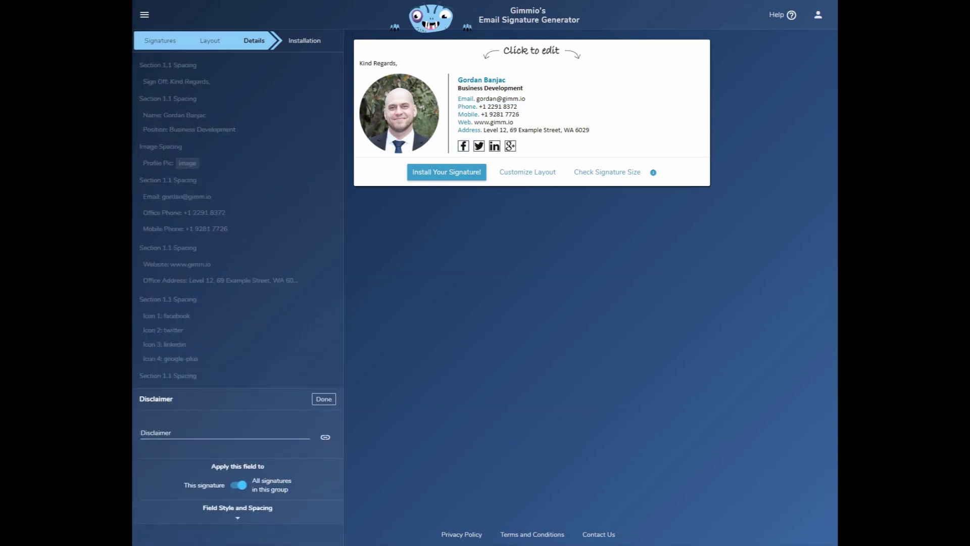
Paste the confidentiality disclaimer text and style it size 10, italic, Calibri.
left_click(192, 432)
type("This email and any files transmitted with it are confidential and intended solely for the use of the individual or entity to whom they are addressed. If you have received this email in error, please notify the system manager. This message contains confidential information and is intended only for the individual named. If you are not the named addressee, you should not disseminate, distribute or copy this email. Please notify the sender immediately by email if you have received this email by mistake and delete this email from your system. If you are not the intended recipient, you are notified that disclosing, copying, distributing or taking any action in reliance on the contents of this information is strictly prohibited.")
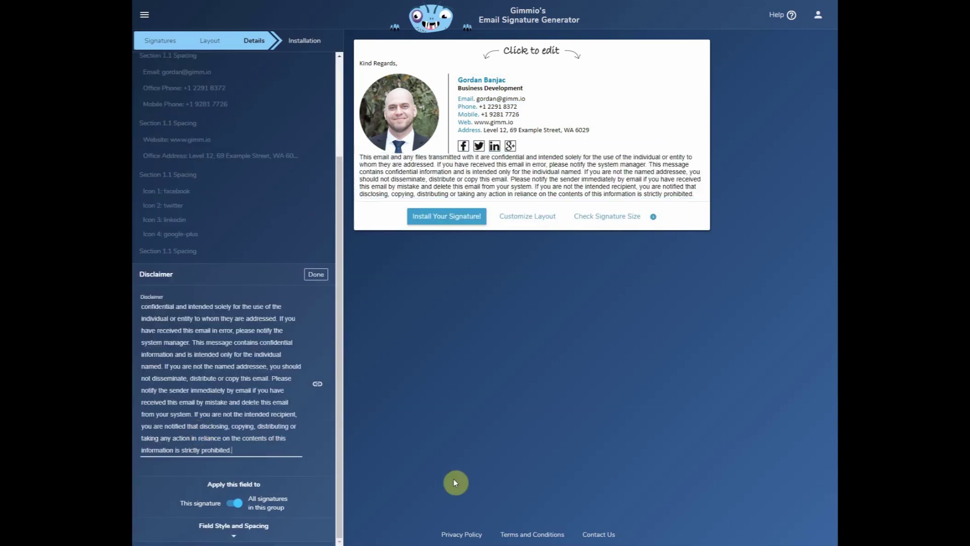
left_click(230, 539)
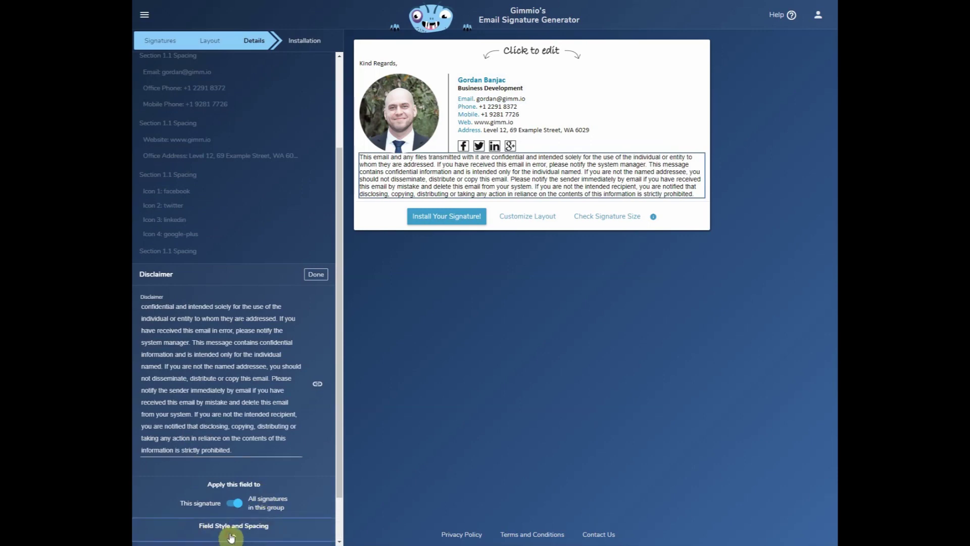
left_click(189, 440)
left_click(189, 390)
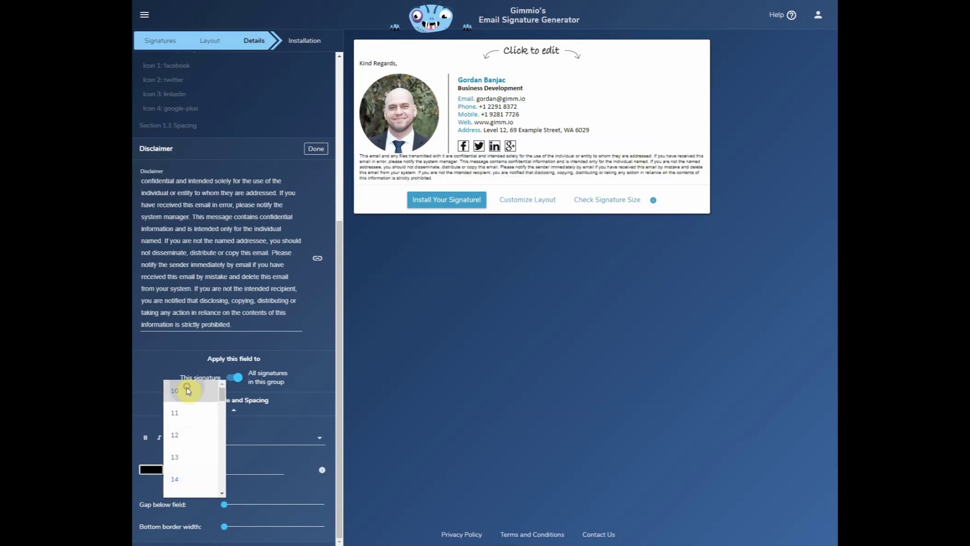
left_click(160, 441)
left_click(225, 440)
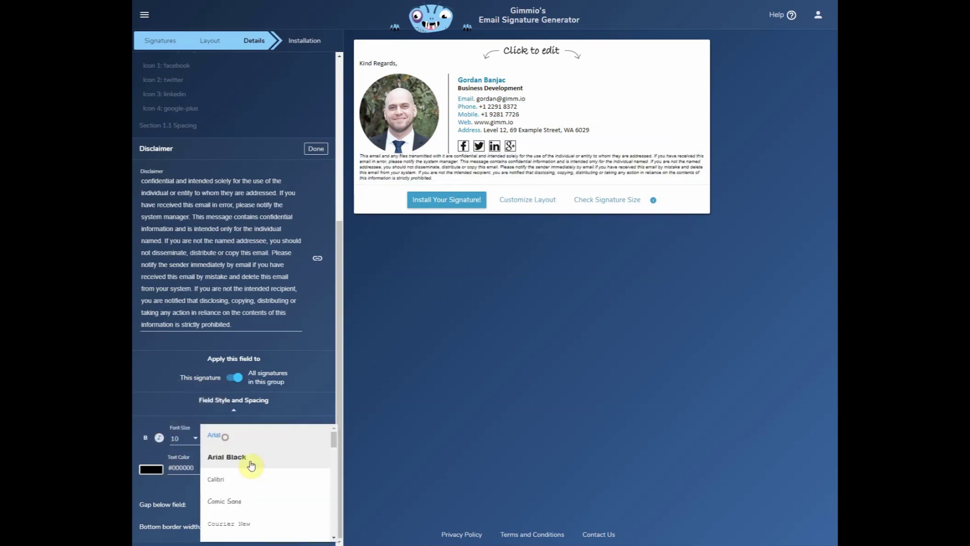
left_click(250, 480)
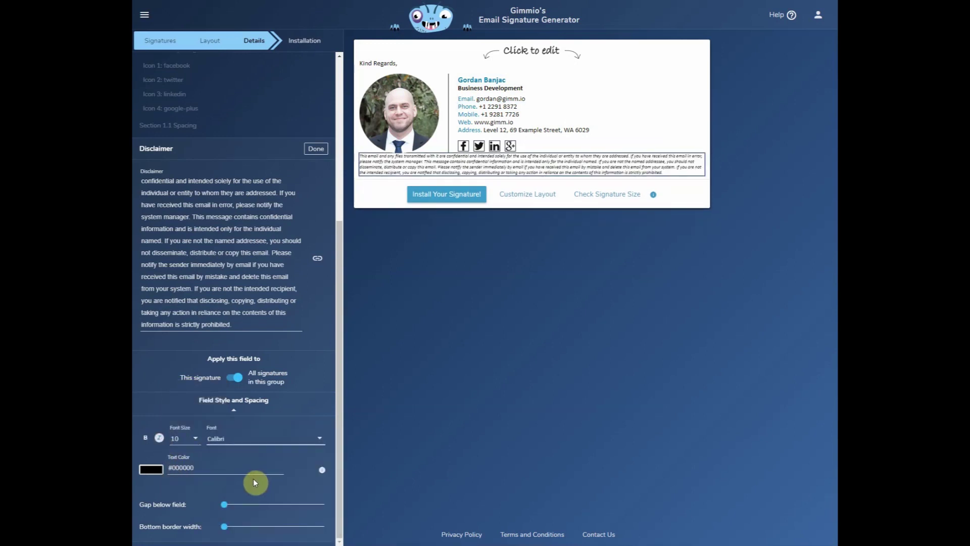
left_click(317, 149)
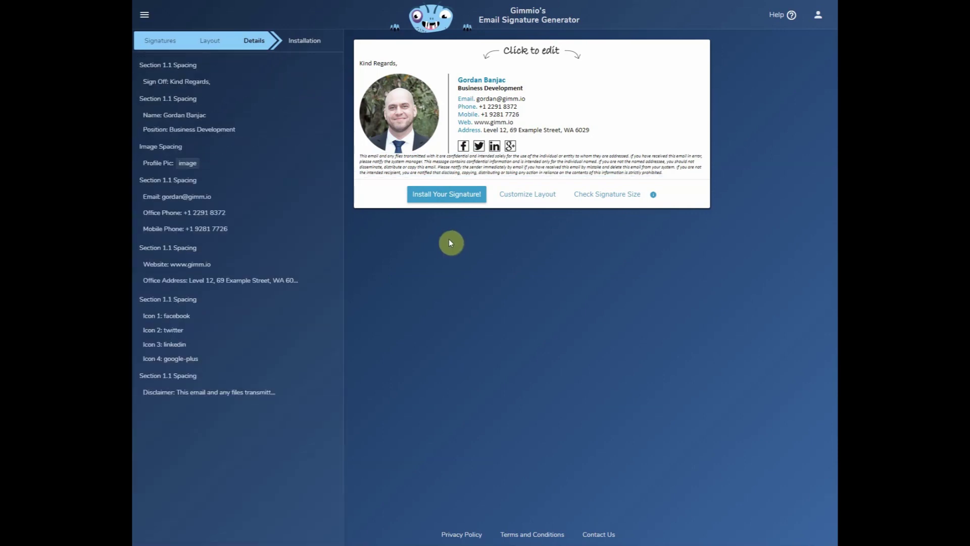
left_click(450, 129)
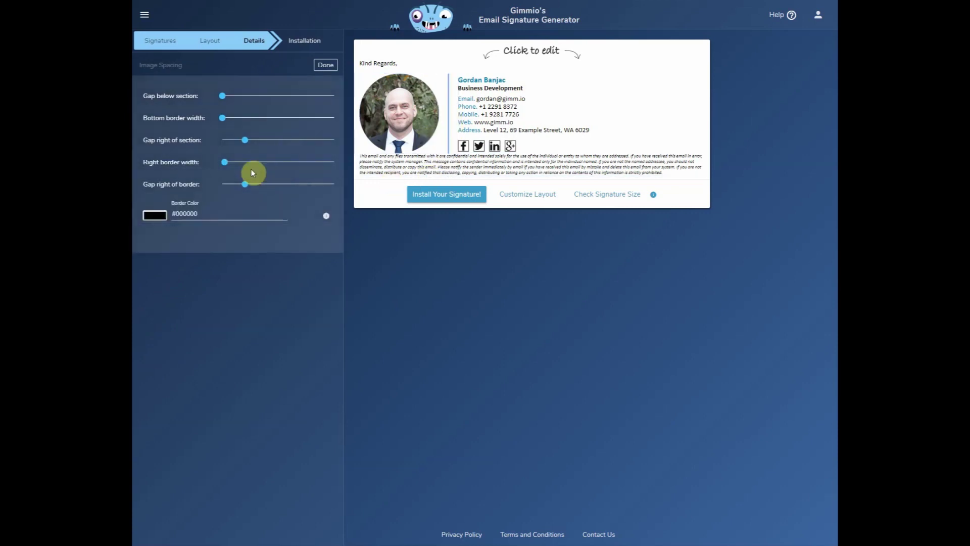
Set the photo's right border width to 0 and add a gap of 10 below the photo section.
left_click_drag(225, 162, 214, 162)
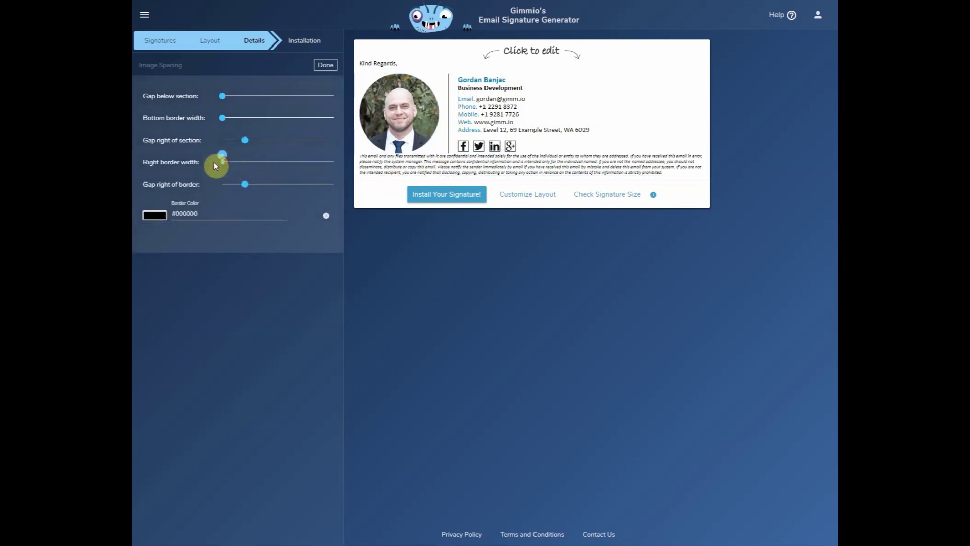
left_click(326, 67)
left_click(399, 113)
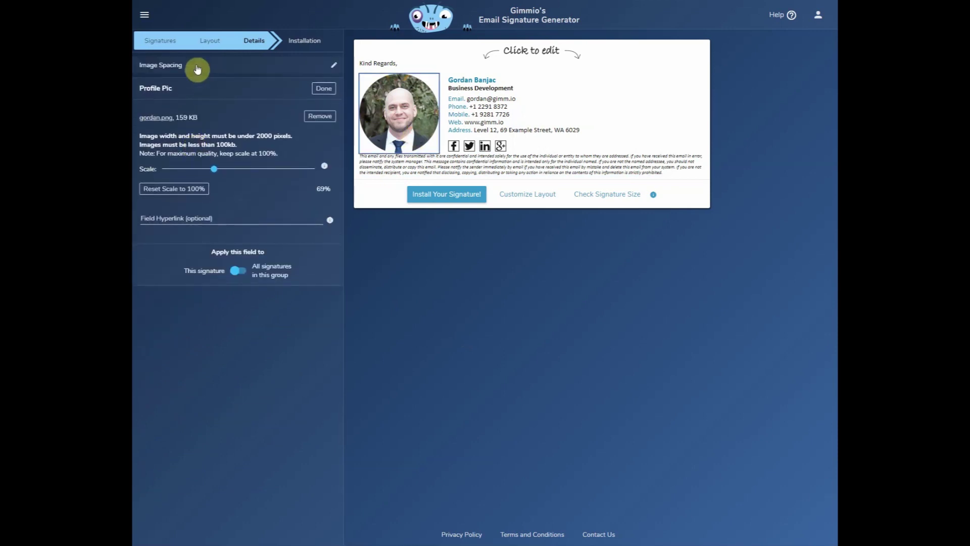
left_click(197, 68)
left_click_drag(230, 97, 245, 97)
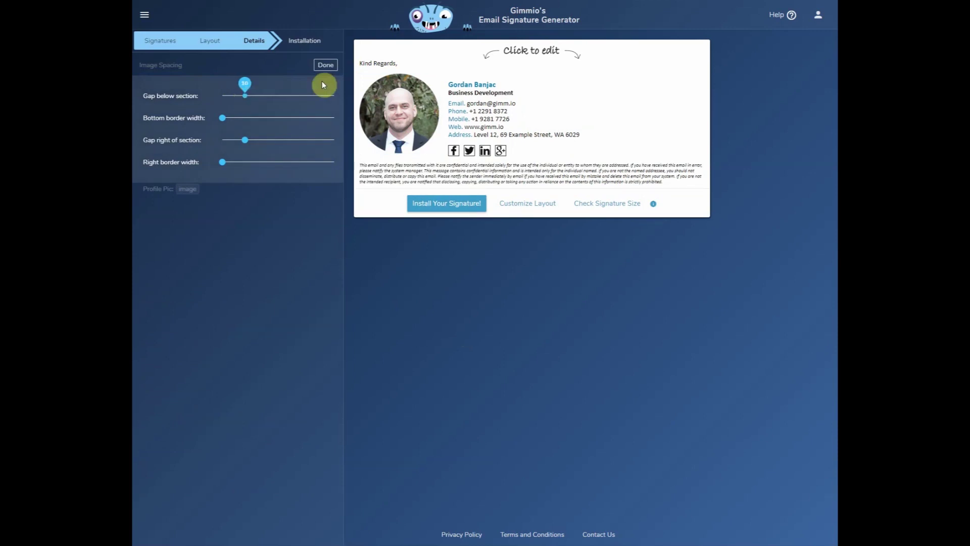
left_click(326, 66)
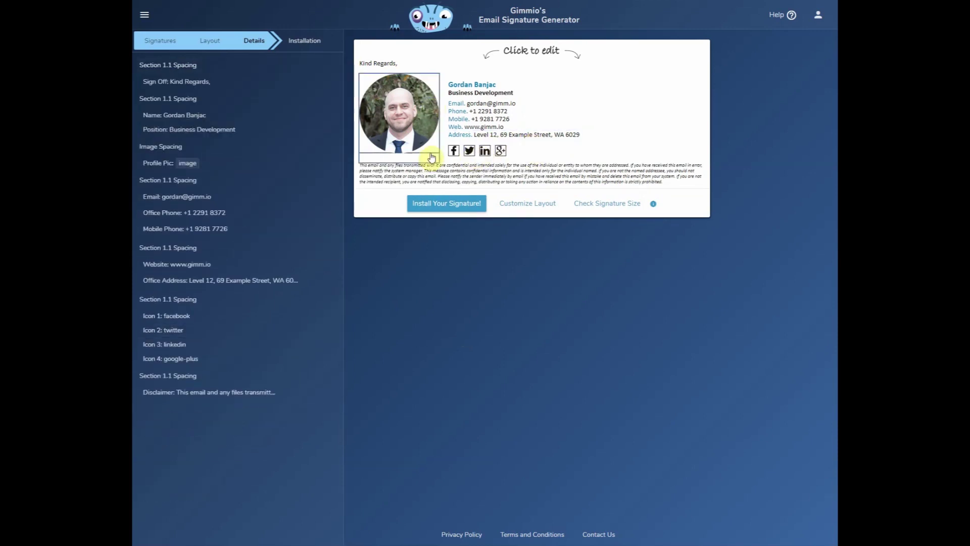
Widen the gap below the contact details section.
left_click(454, 151)
left_click(249, 70)
left_click_drag(237, 94, 246, 95)
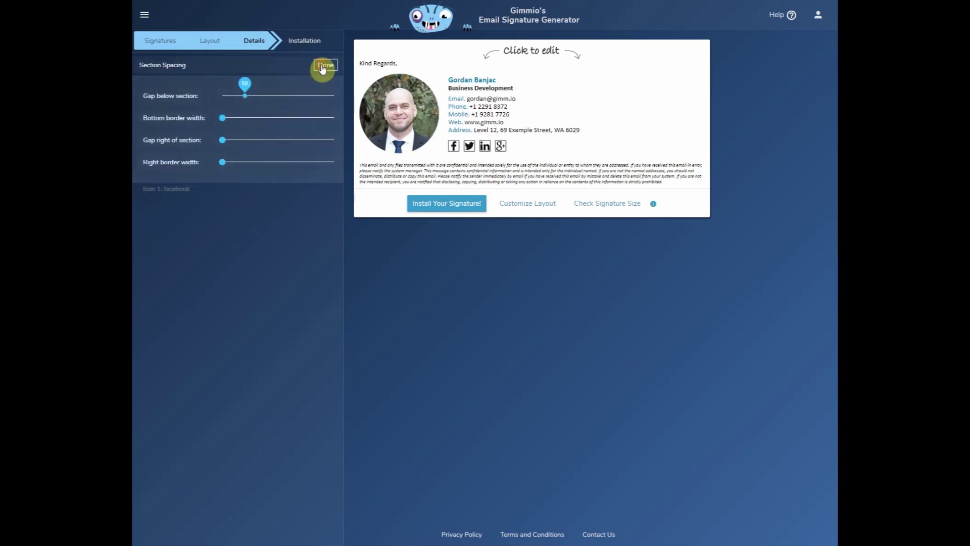
left_click(325, 65)
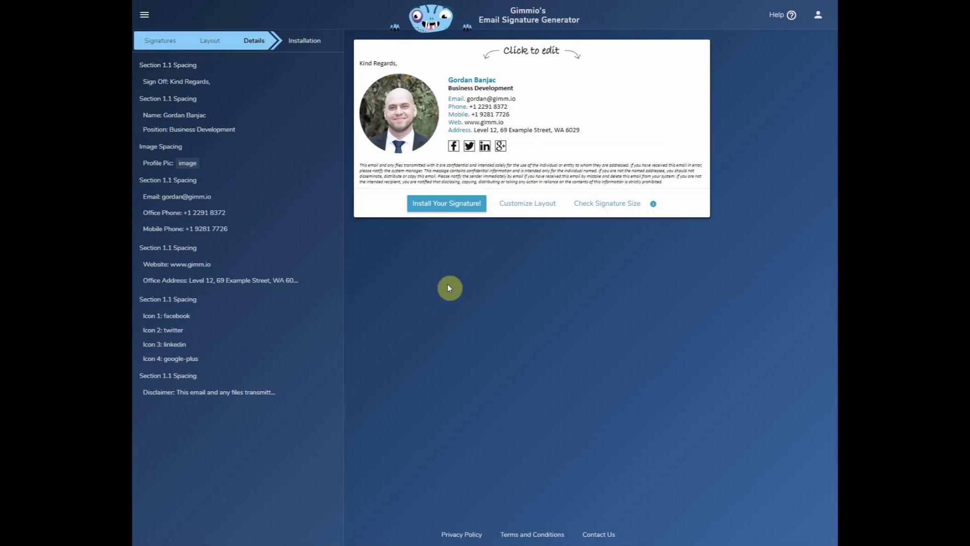
left_click(220, 317)
left_click(197, 387)
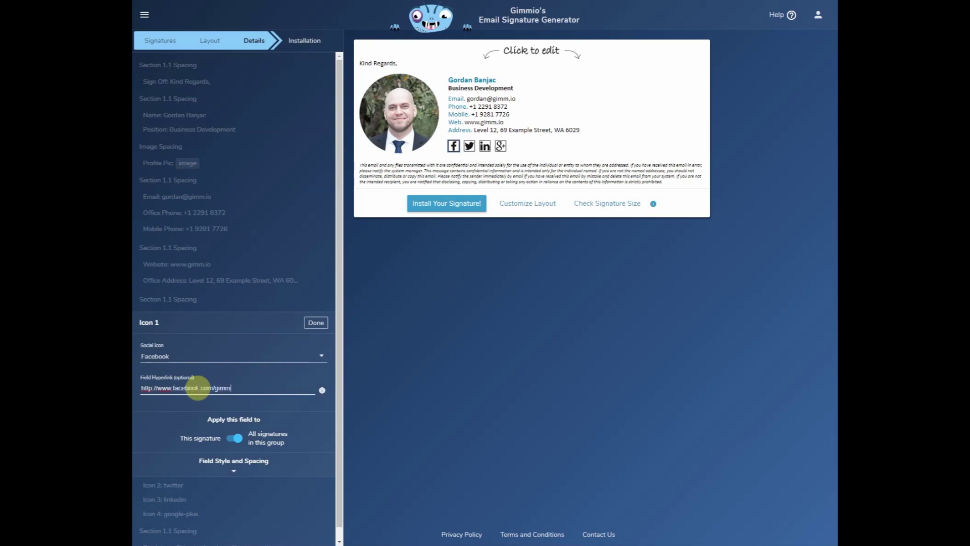
left_click(291, 377)
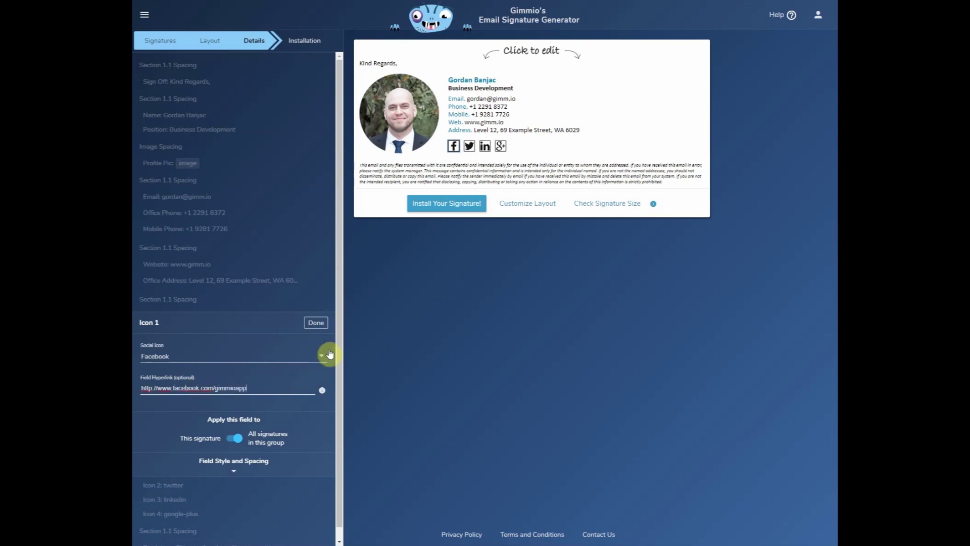
left_click(314, 323)
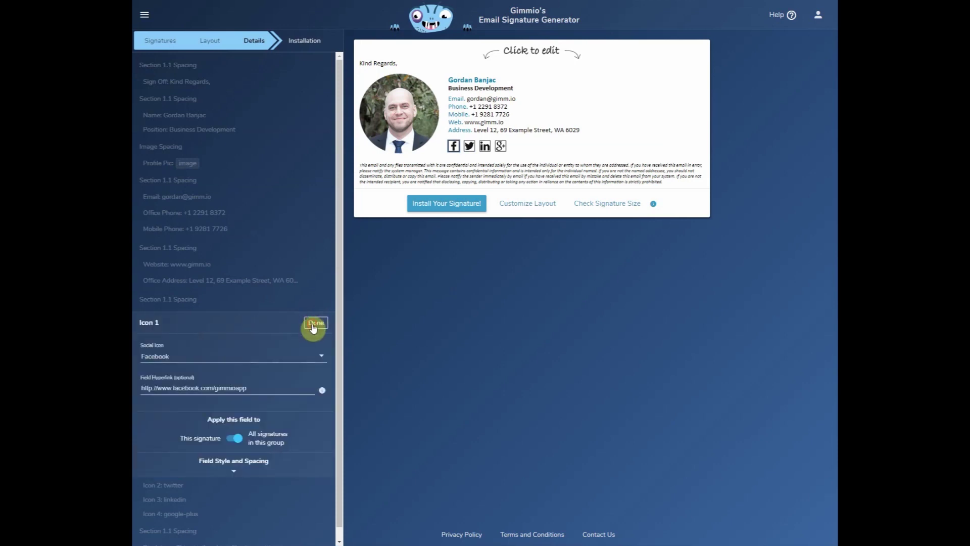
left_click(313, 324)
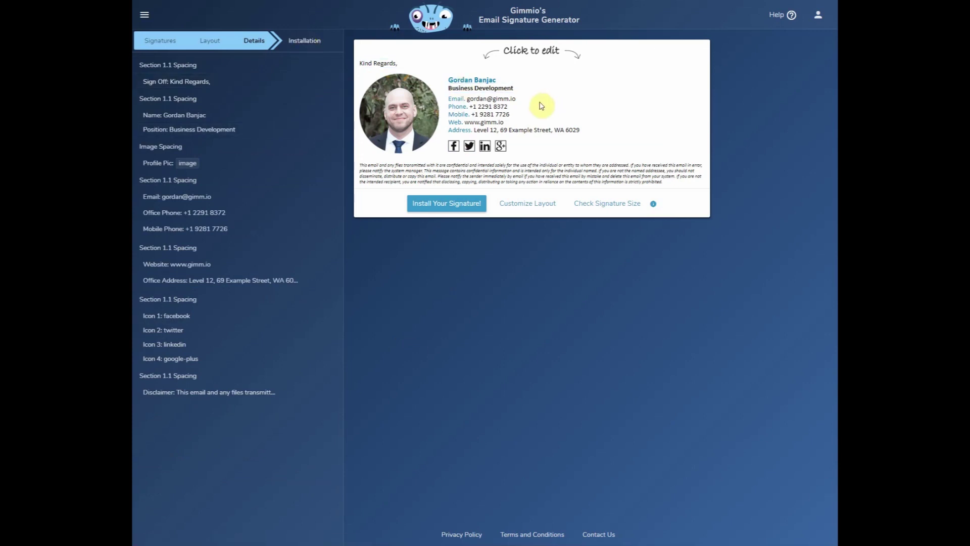
left_click(304, 40)
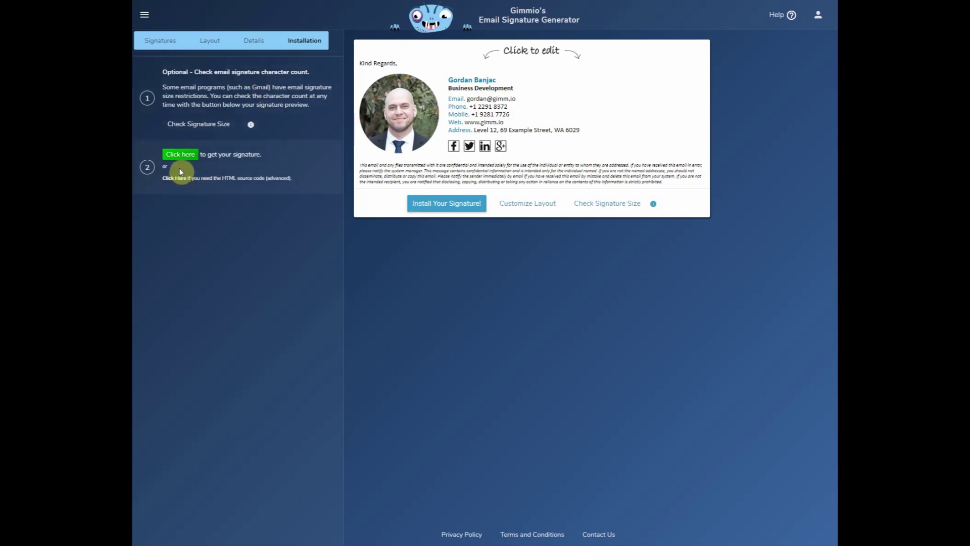
Copy the signature via 'Click here', then show the Detailed Setup Instructions for email clients.
left_click(182, 156)
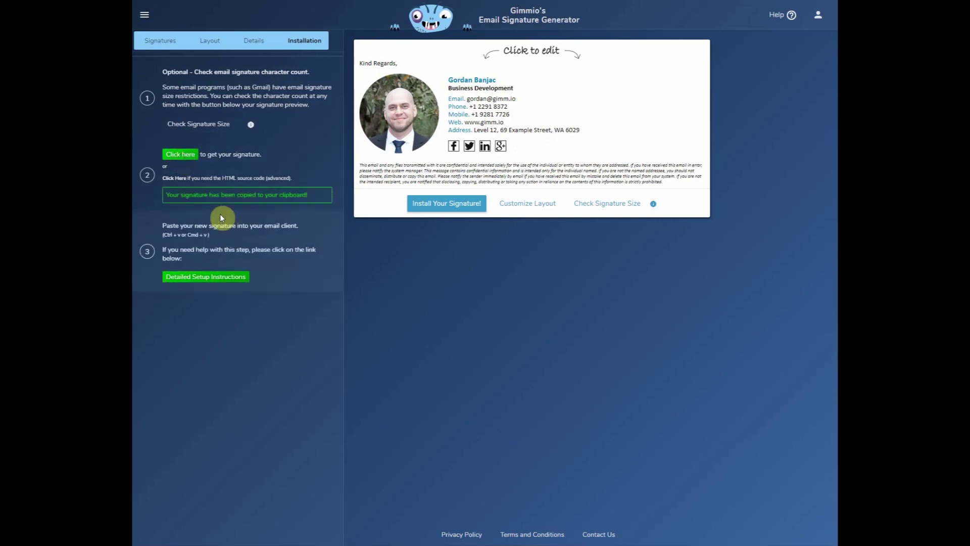
left_click(241, 289)
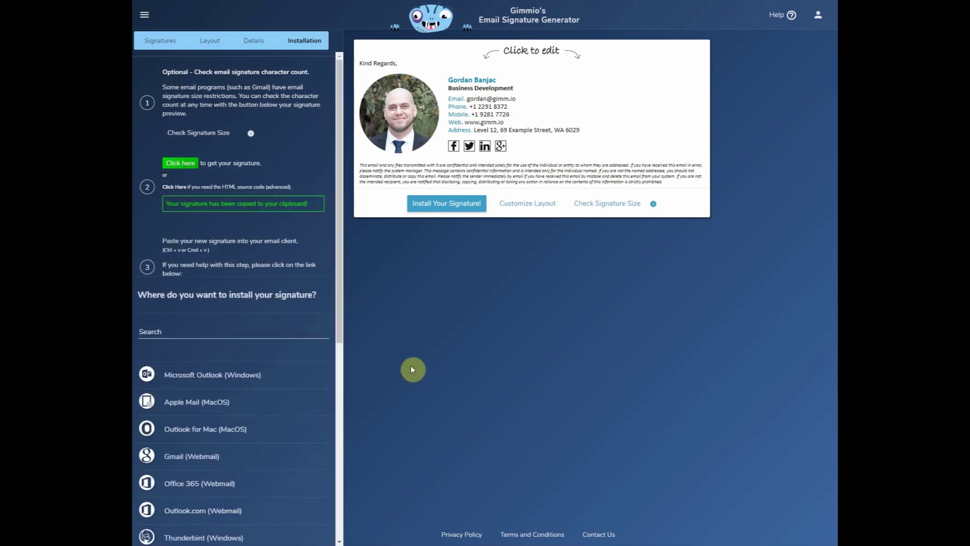
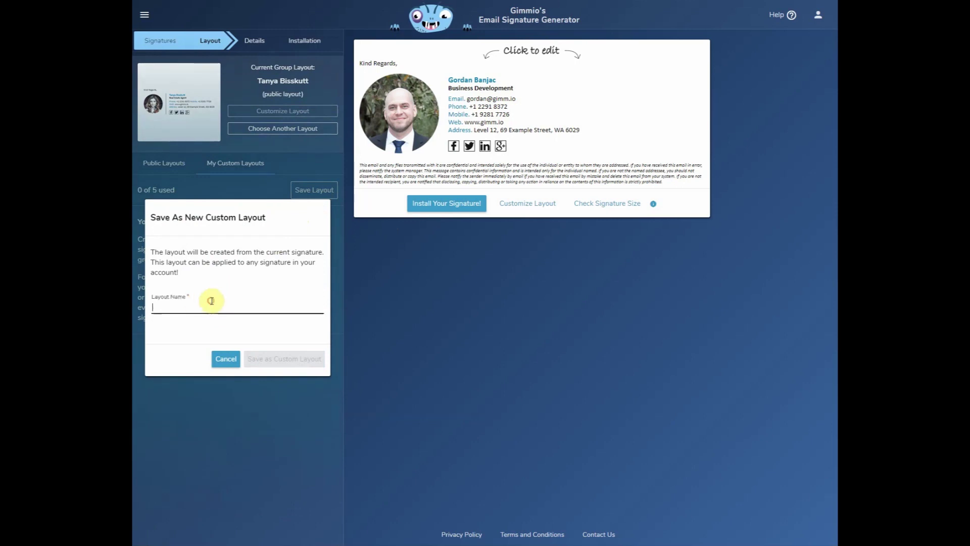
Save the current design as a custom layout named 'Gimmio Layout' and return to the Signatures list.
type("Gimmio Layout")
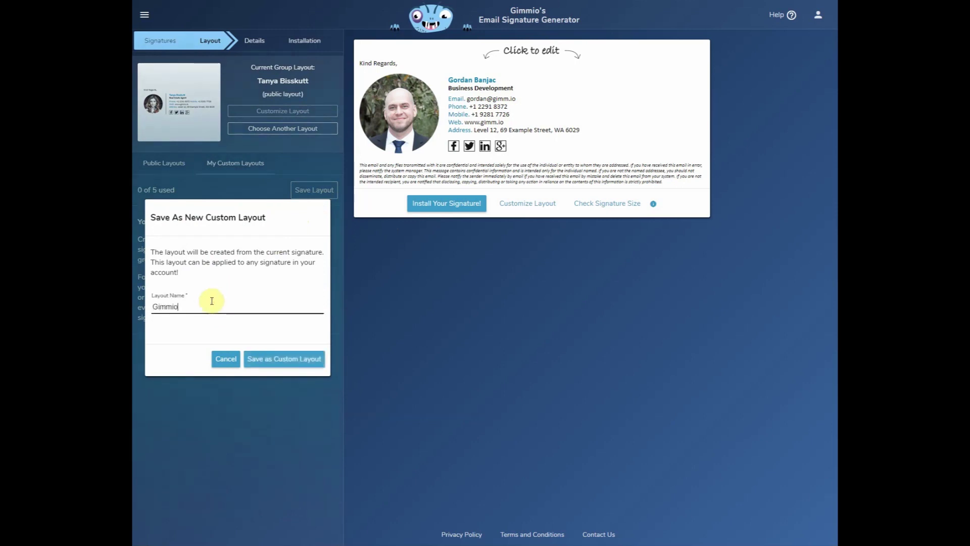
left_click(279, 359)
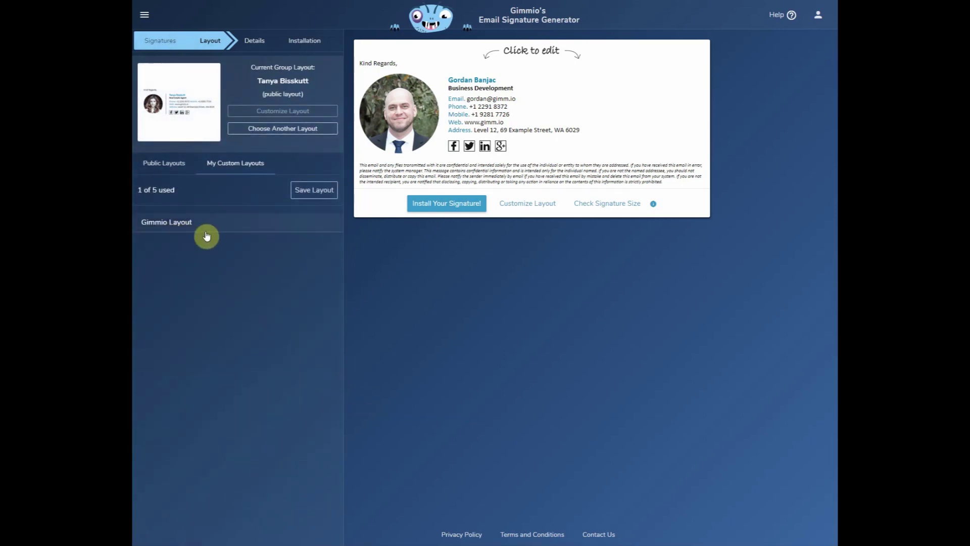
left_click(160, 41)
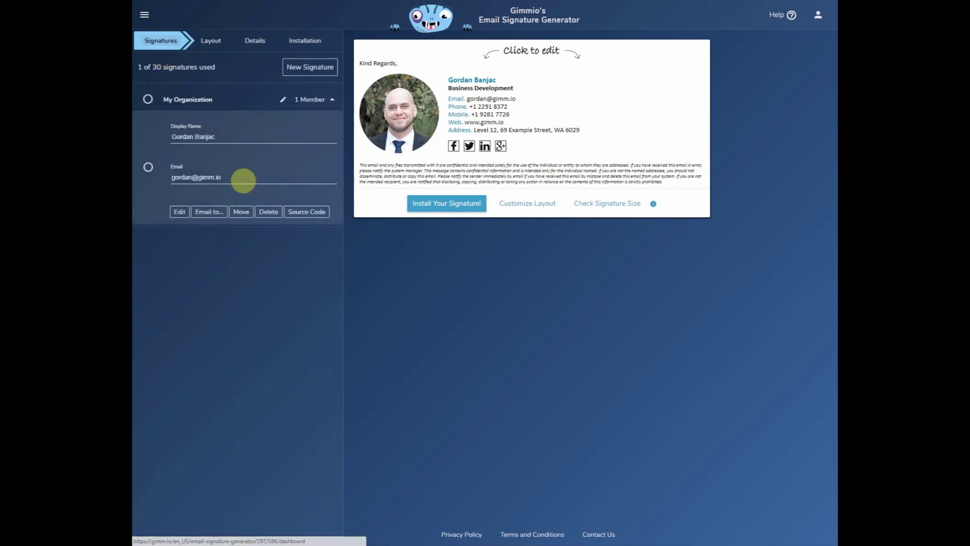
Create a new My Organization signature with the developer's display name and e-mail address.
left_click(310, 71)
left_click(235, 212)
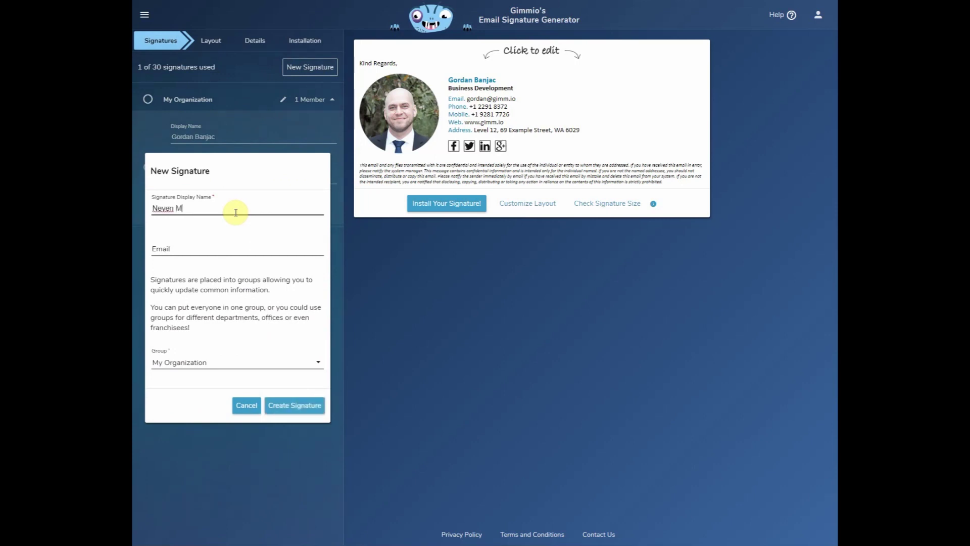
key("Tab")
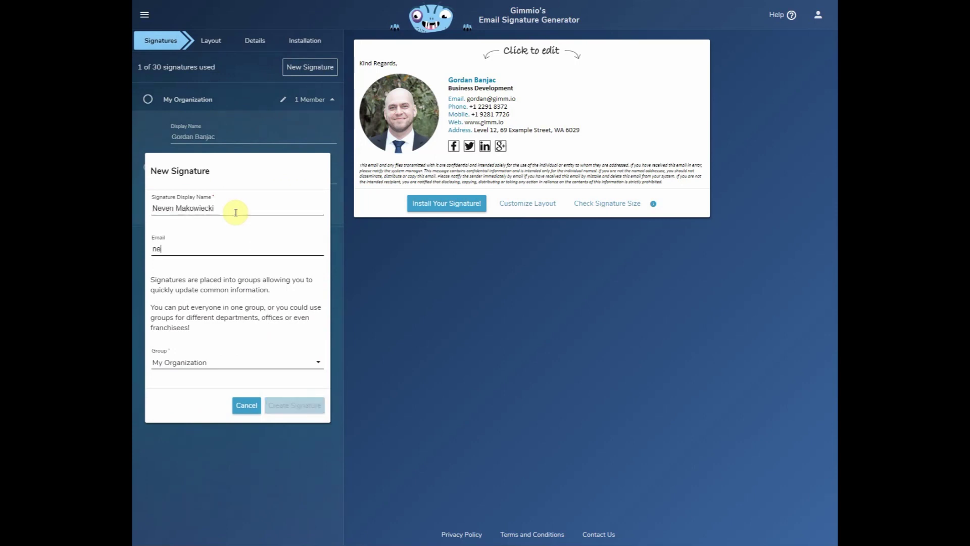
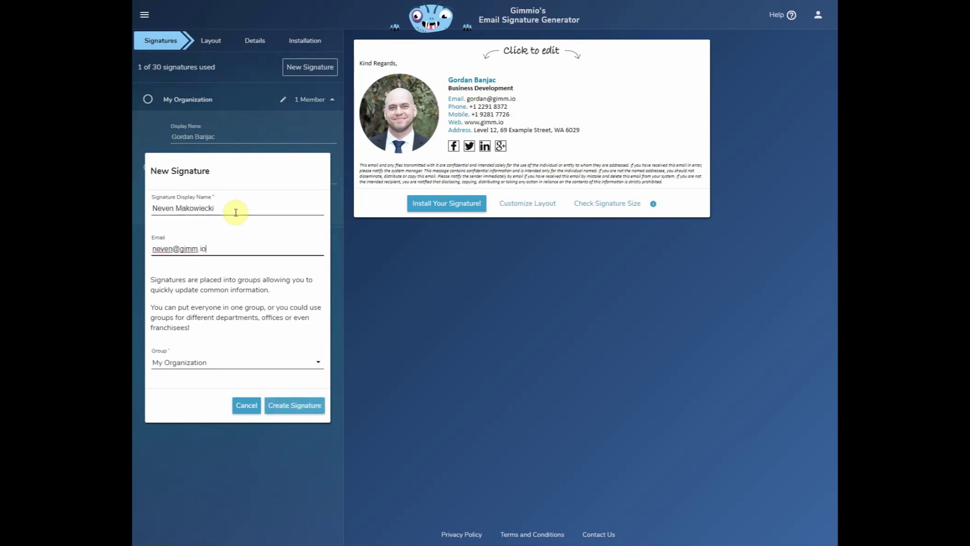
left_click(289, 405)
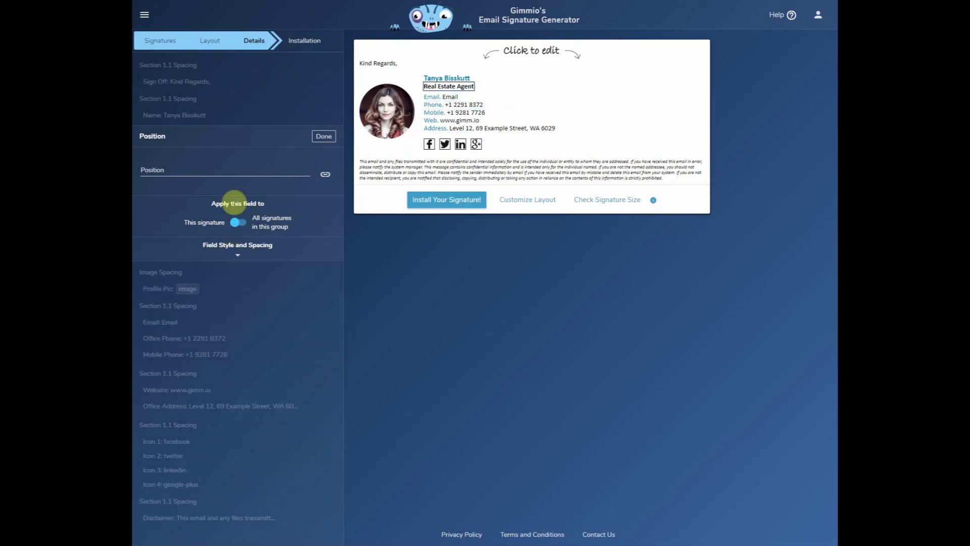
Set the signature's position to Developer and replace the name line with the developer's full name.
left_click(205, 175)
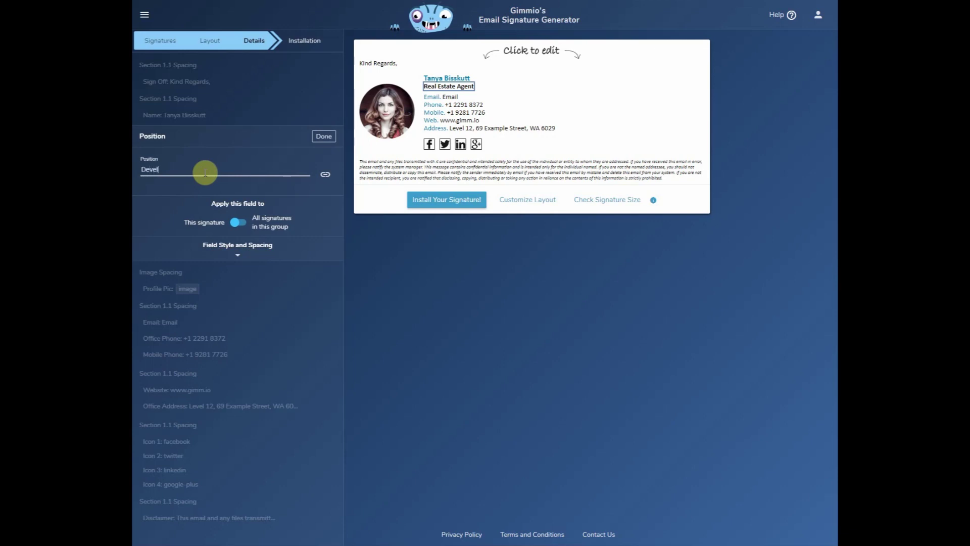
left_click(458, 79)
left_click(176, 121)
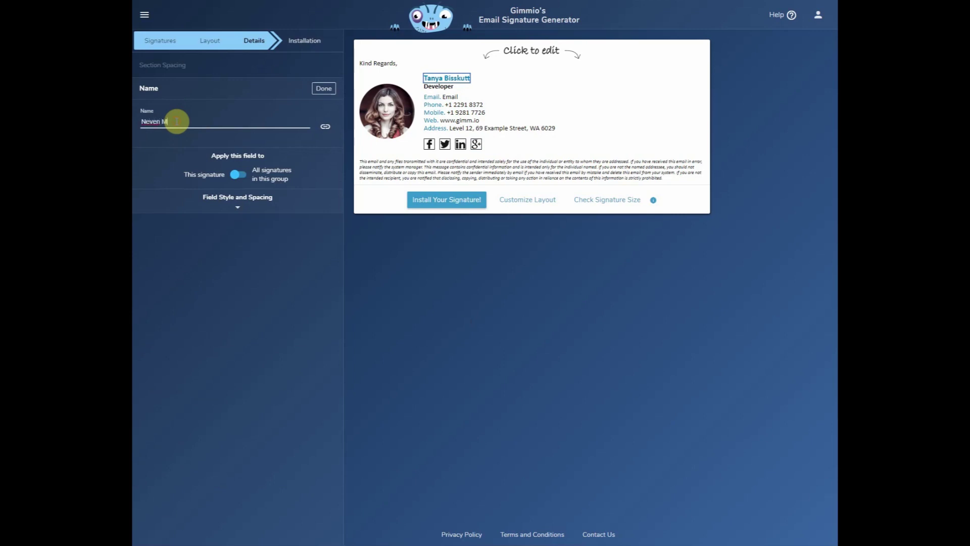
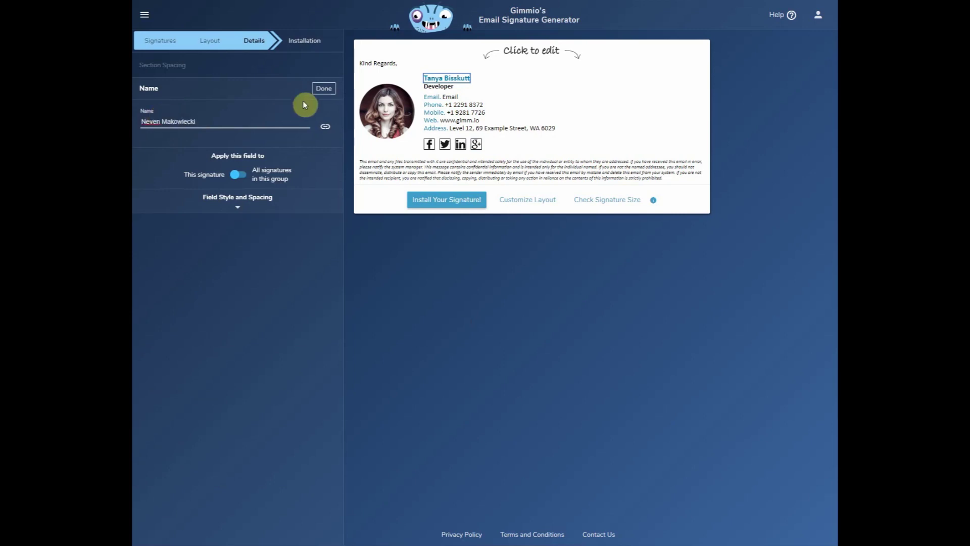
left_click(328, 90)
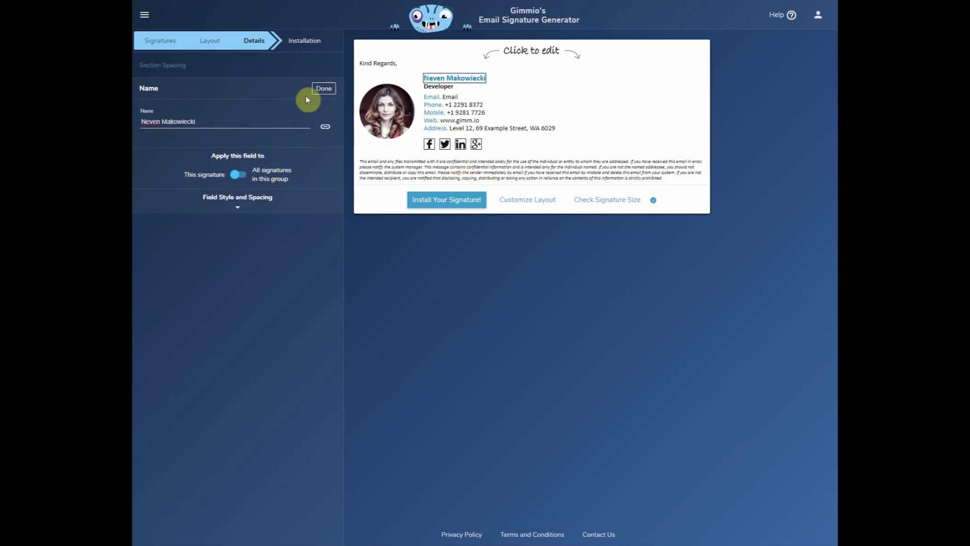
left_click(327, 90)
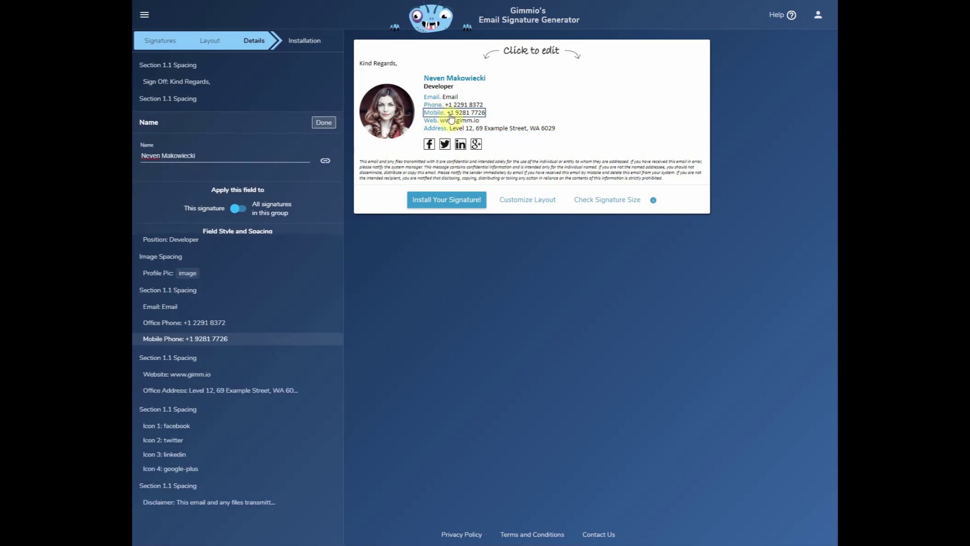
Replace the placeholder Email line with the developer's e-mail address.
left_click(433, 97)
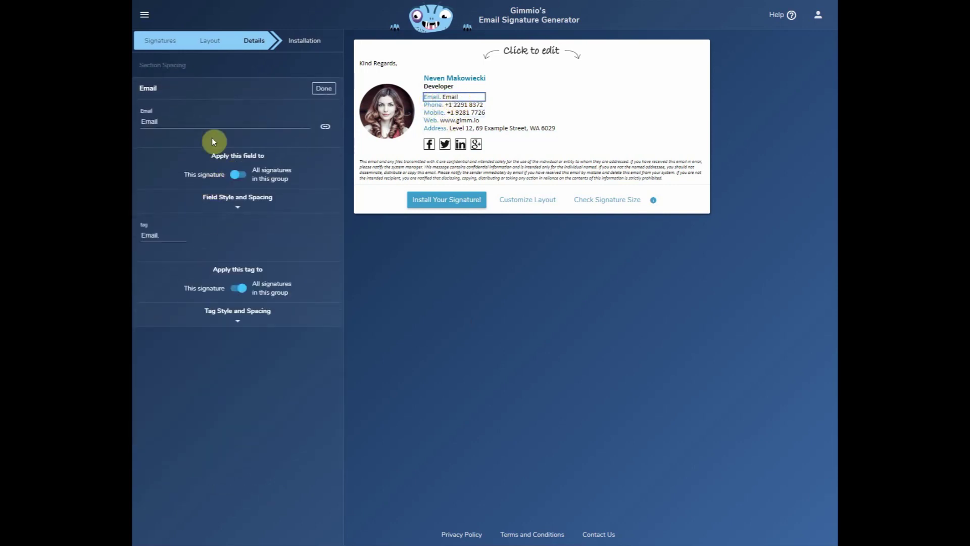
double_click(192, 121)
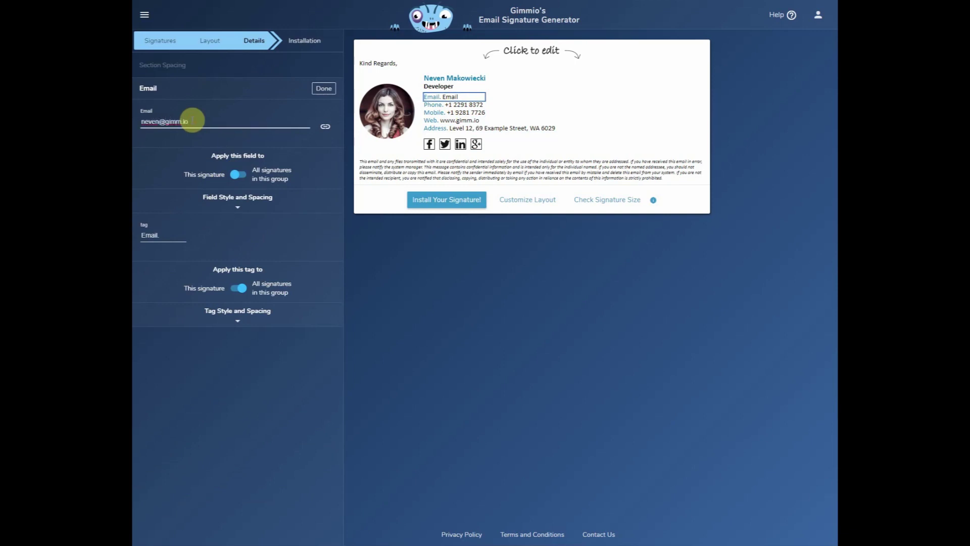
left_click(323, 89)
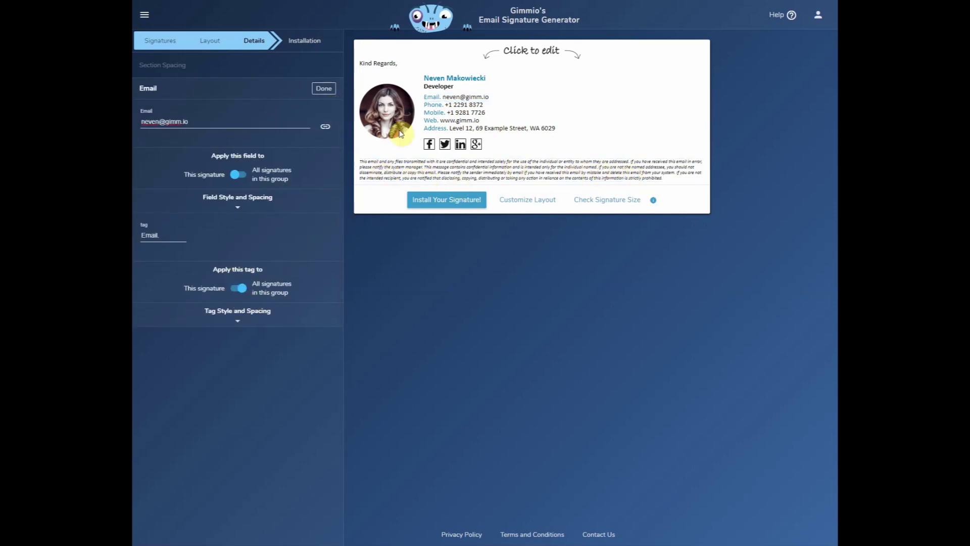
left_click(386, 111)
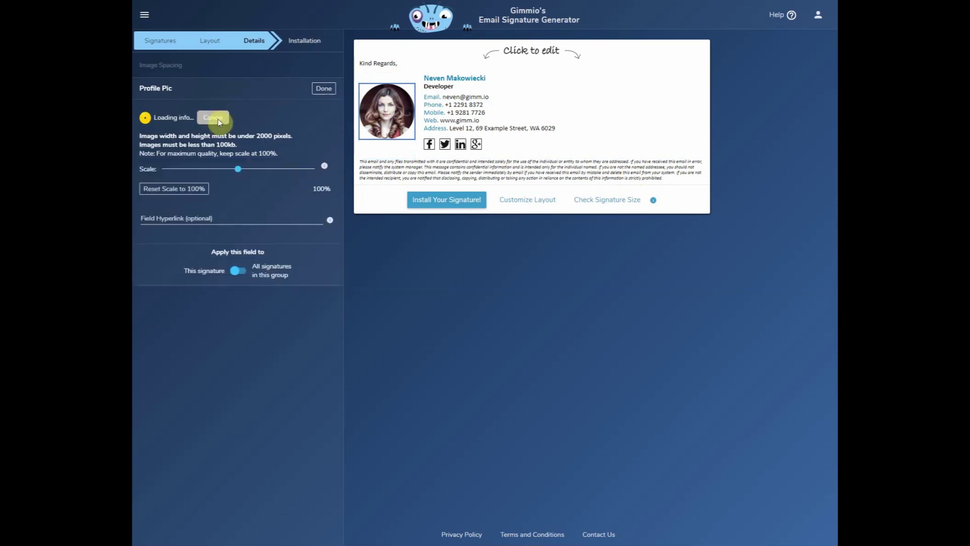
Swap the old profile picture for the developer's uploaded, cropped headshot, scaled to 62%.
left_click(315, 117)
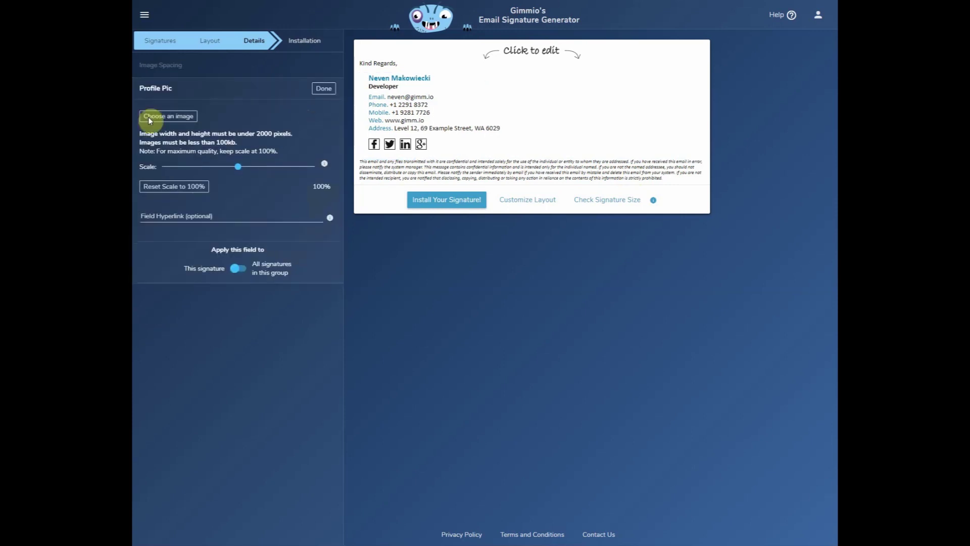
left_click(161, 116)
left_click(536, 299)
left_click(295, 32)
left_click(606, 362)
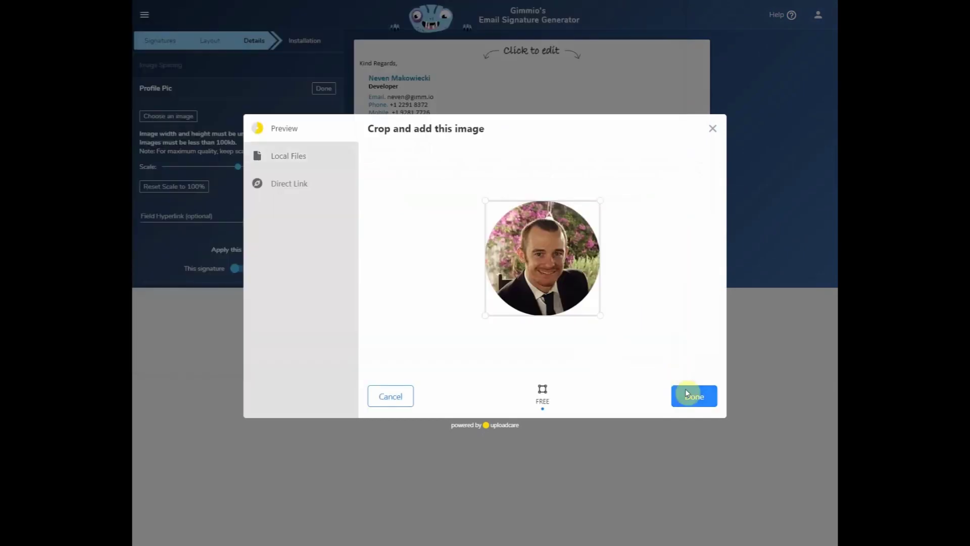
left_click(686, 396)
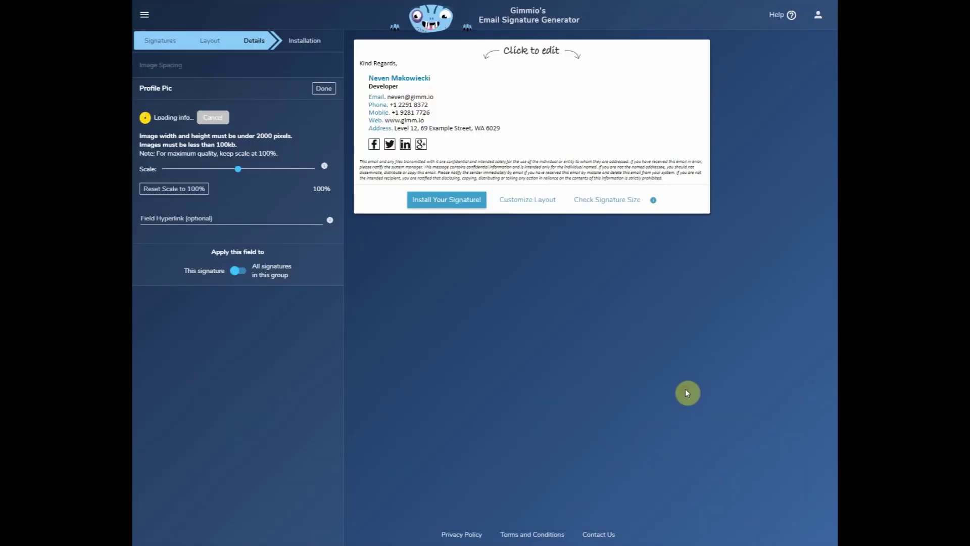
left_click_drag(238, 168, 207, 169)
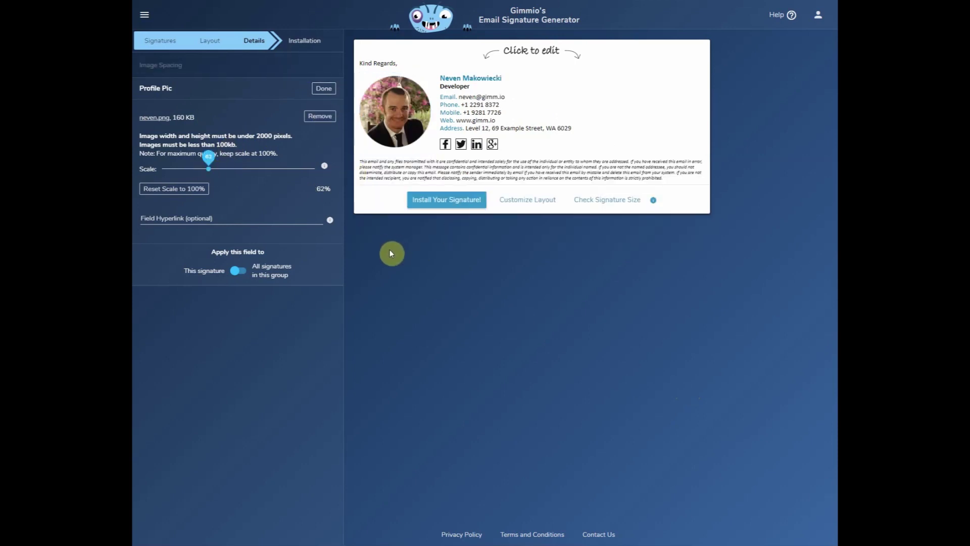
left_click(243, 145)
left_click(324, 91)
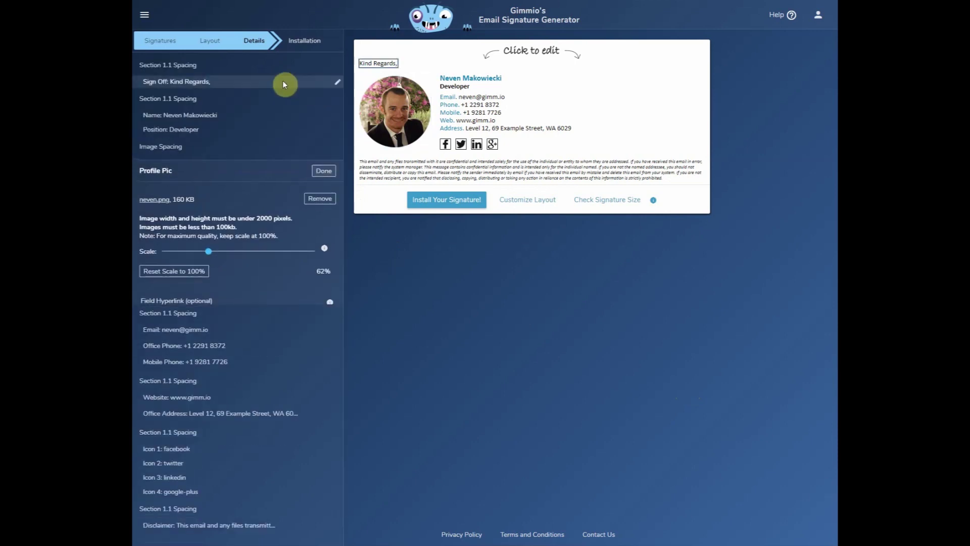
Select both My Organization signatures in the Signatures list.
left_click(165, 43)
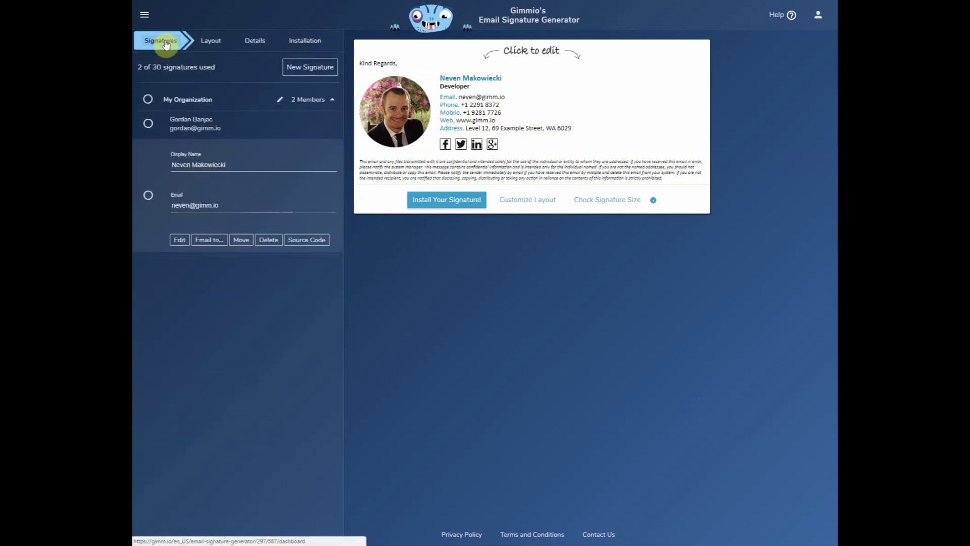
left_click(148, 125)
left_click(147, 197)
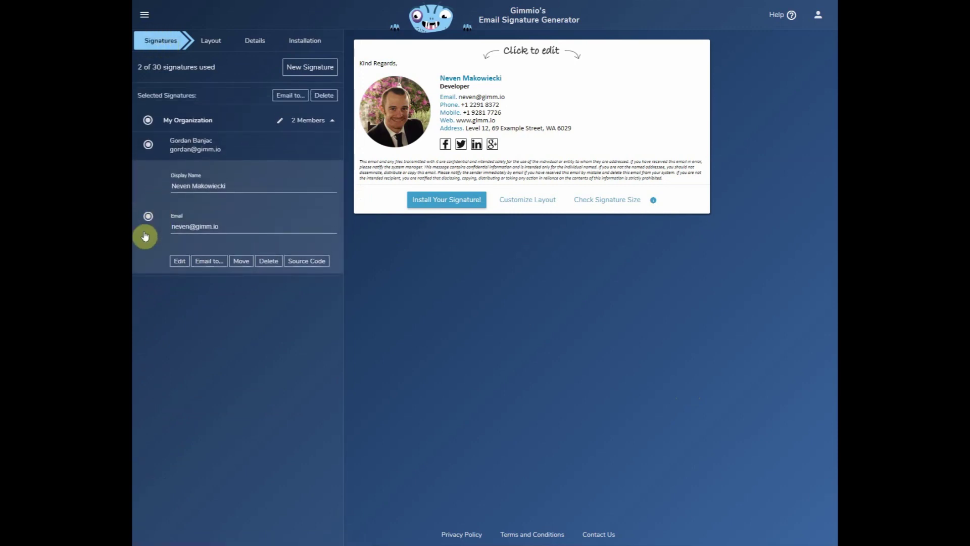
Email the selected signatures to their signature owners, then close the send dialog.
left_click(290, 95)
left_click(183, 258)
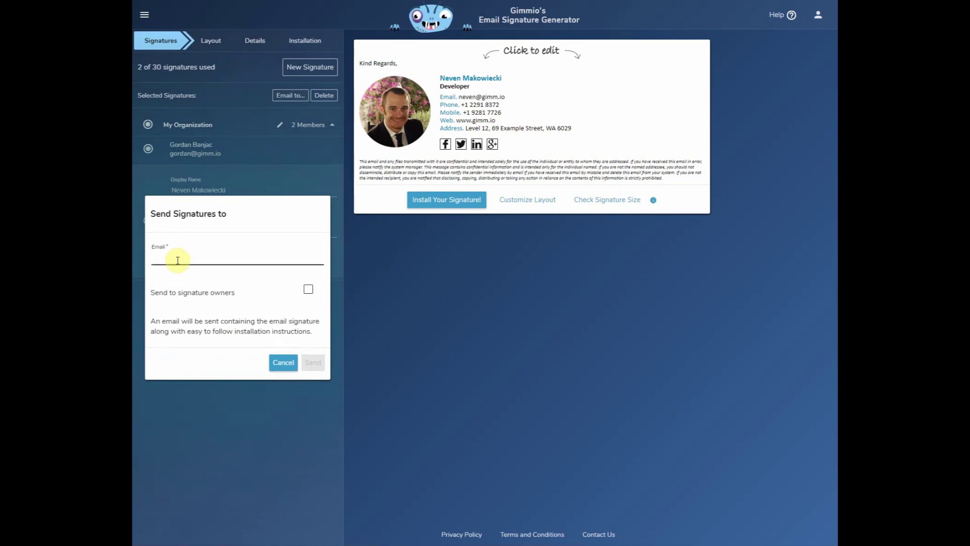
left_click(309, 289)
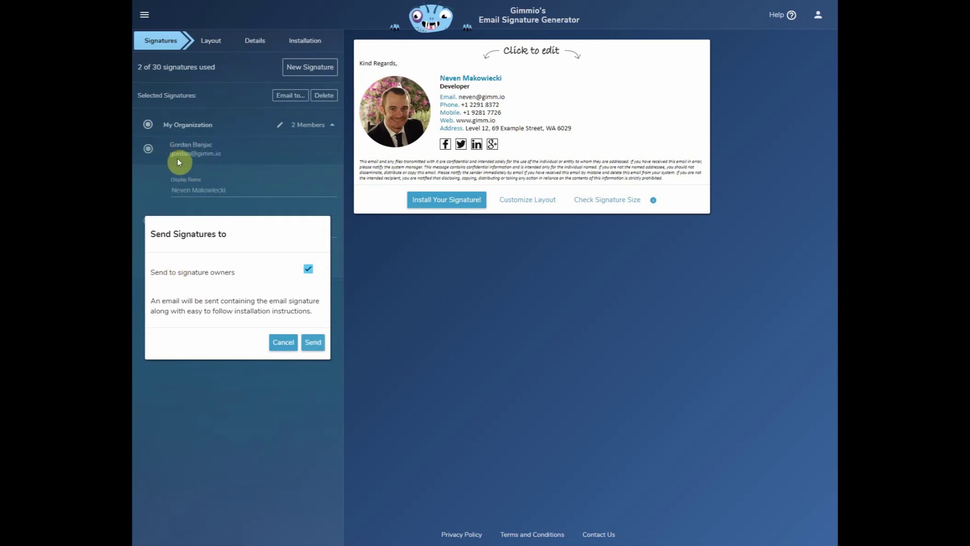
left_click(278, 348)
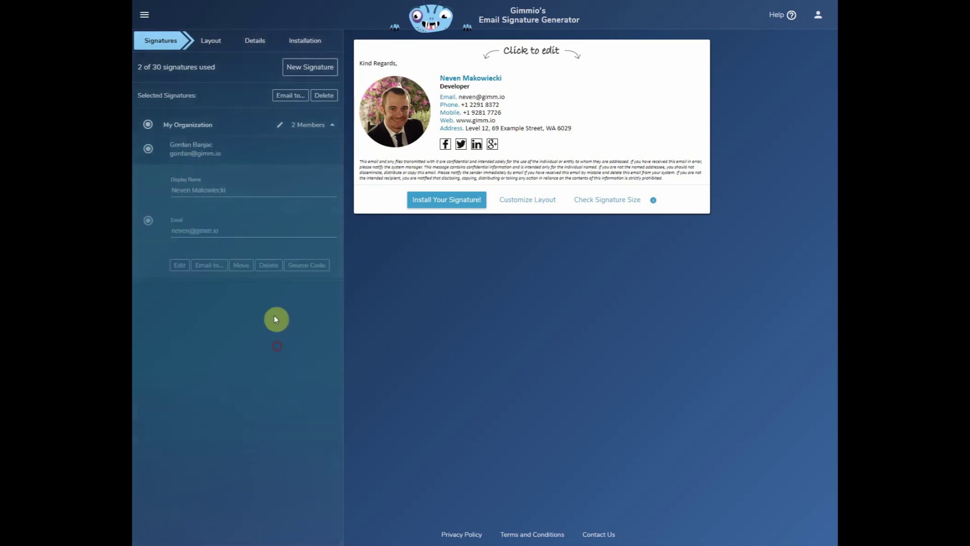